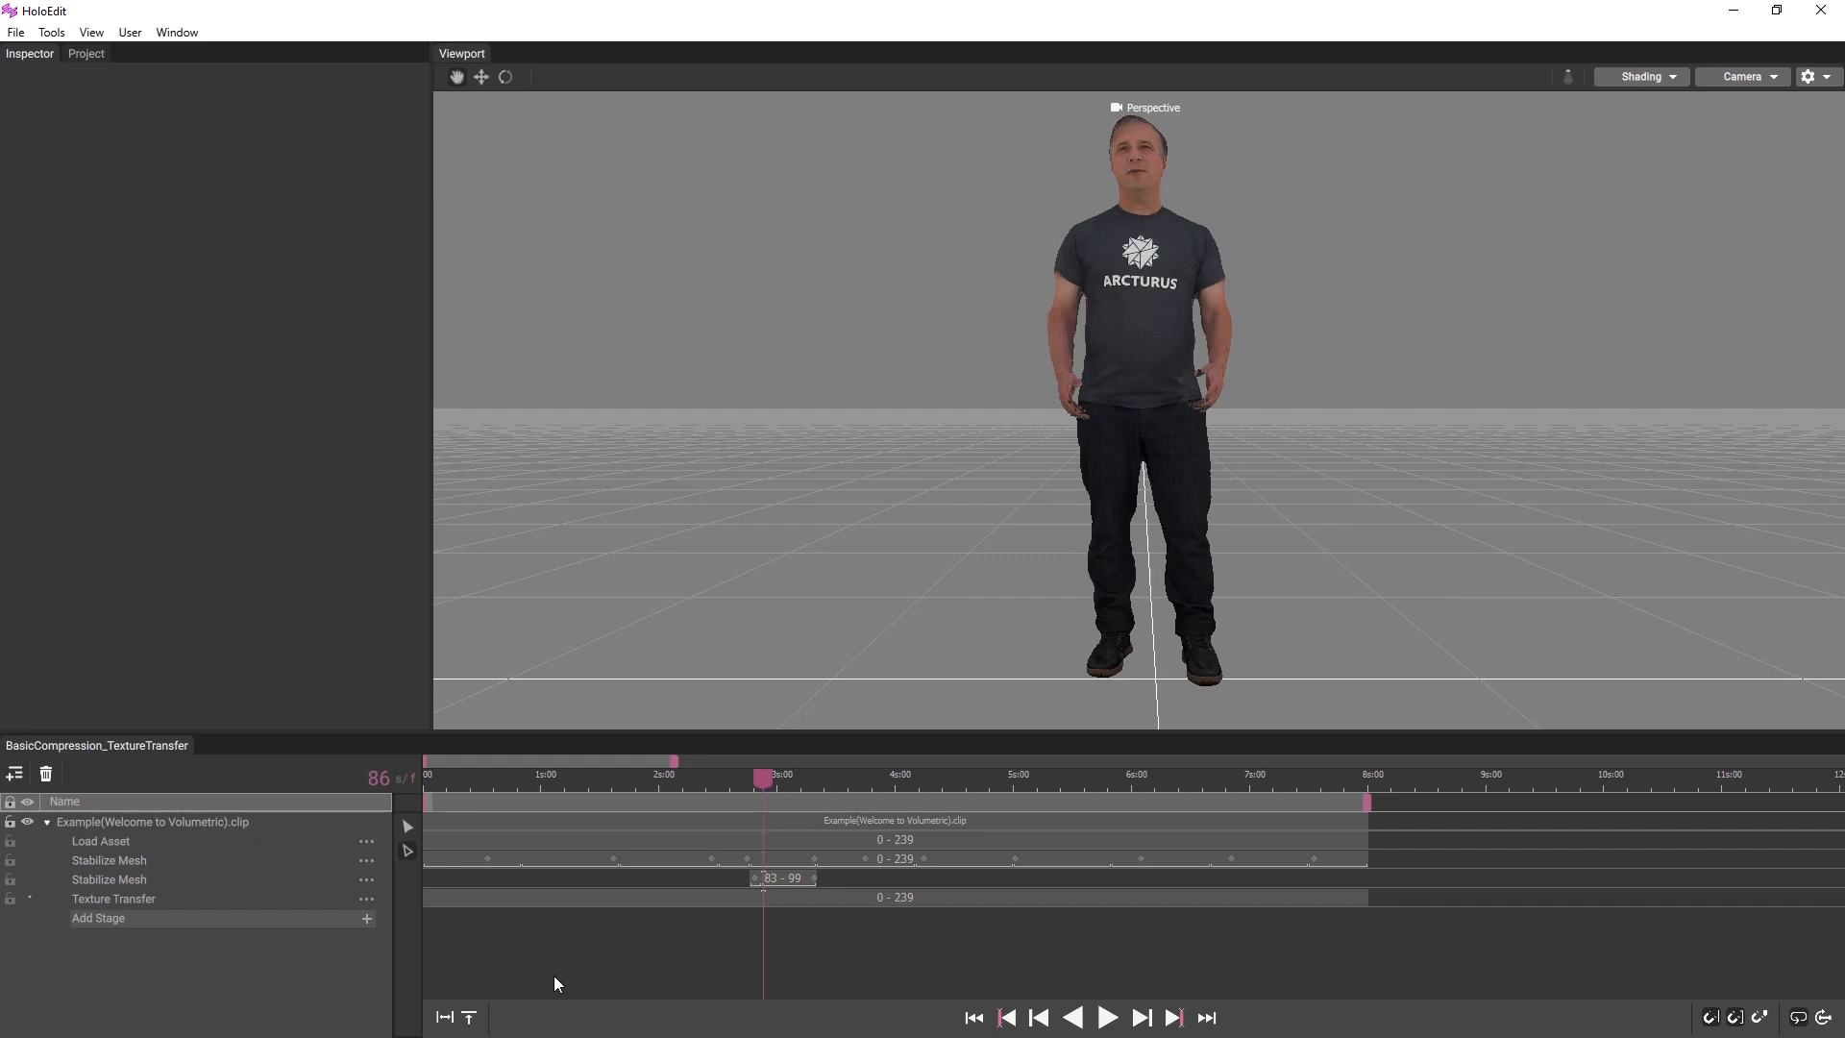
Add an SSDR stage to the clip and propagate the Texture Transfer stage's intervals to it.
click(367, 919)
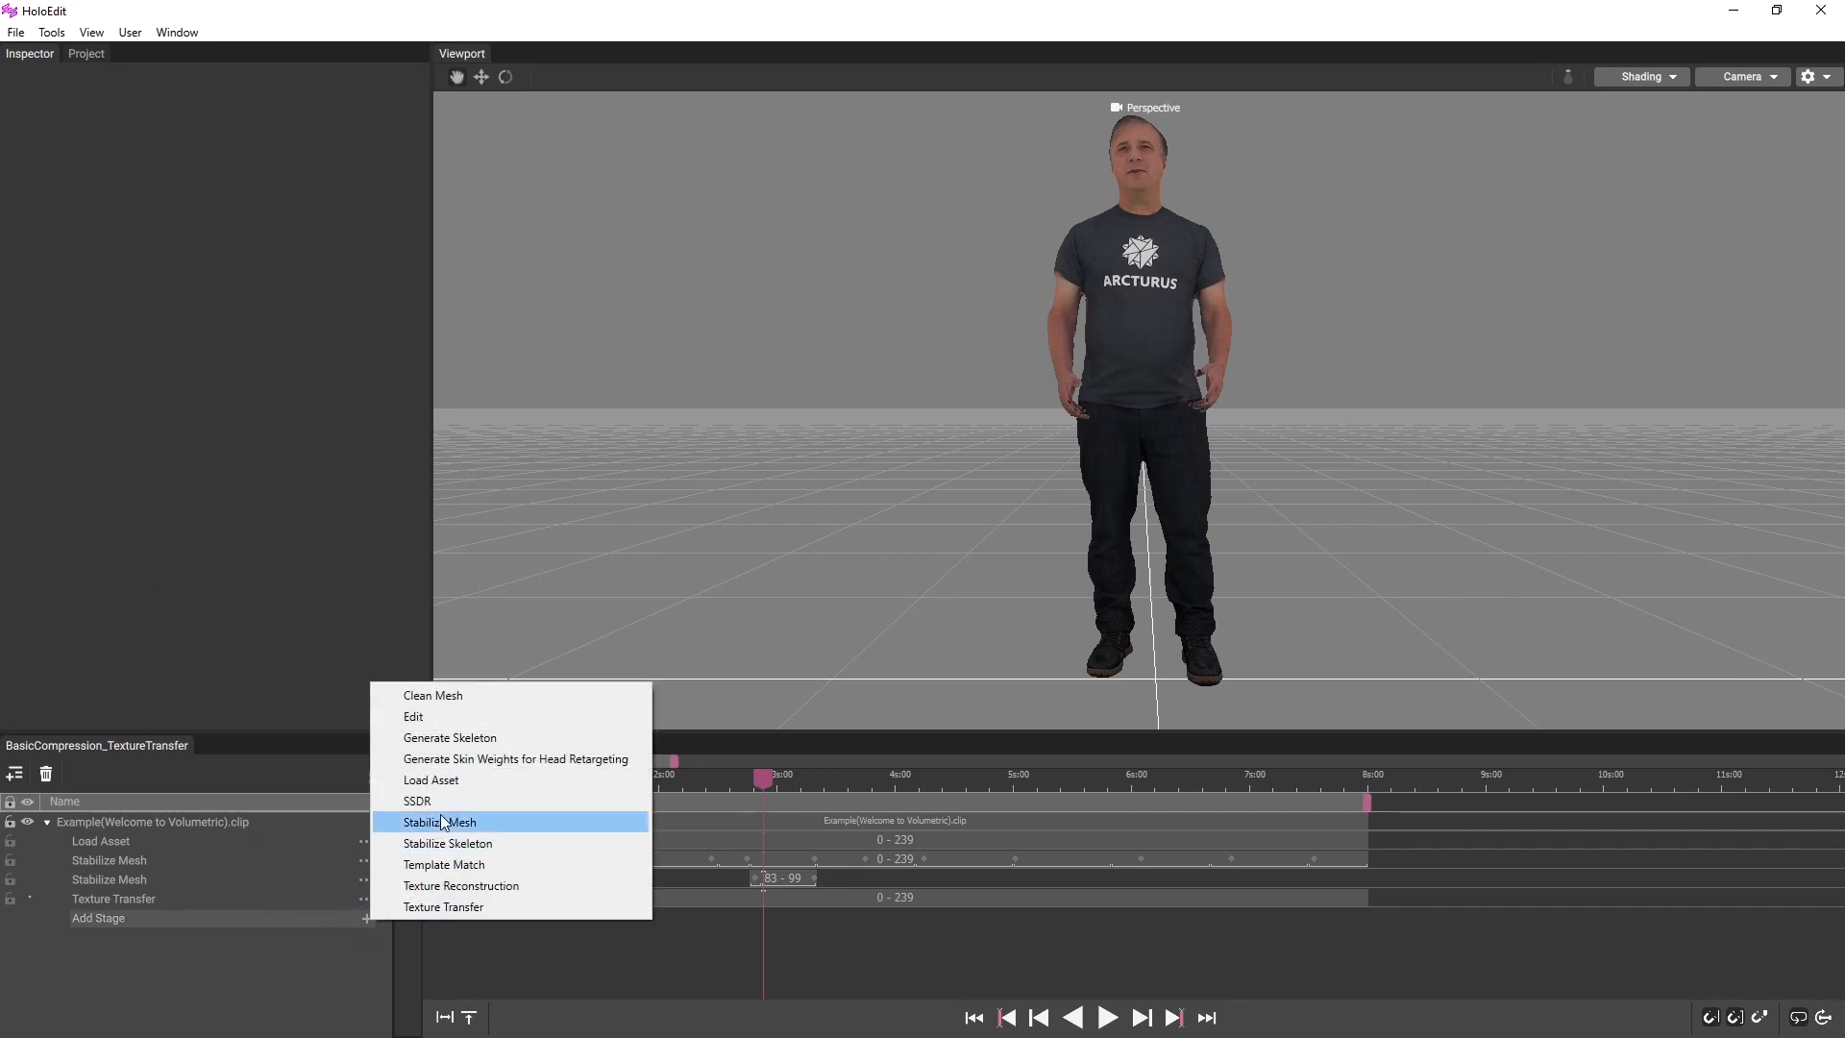
click(418, 800)
click(117, 921)
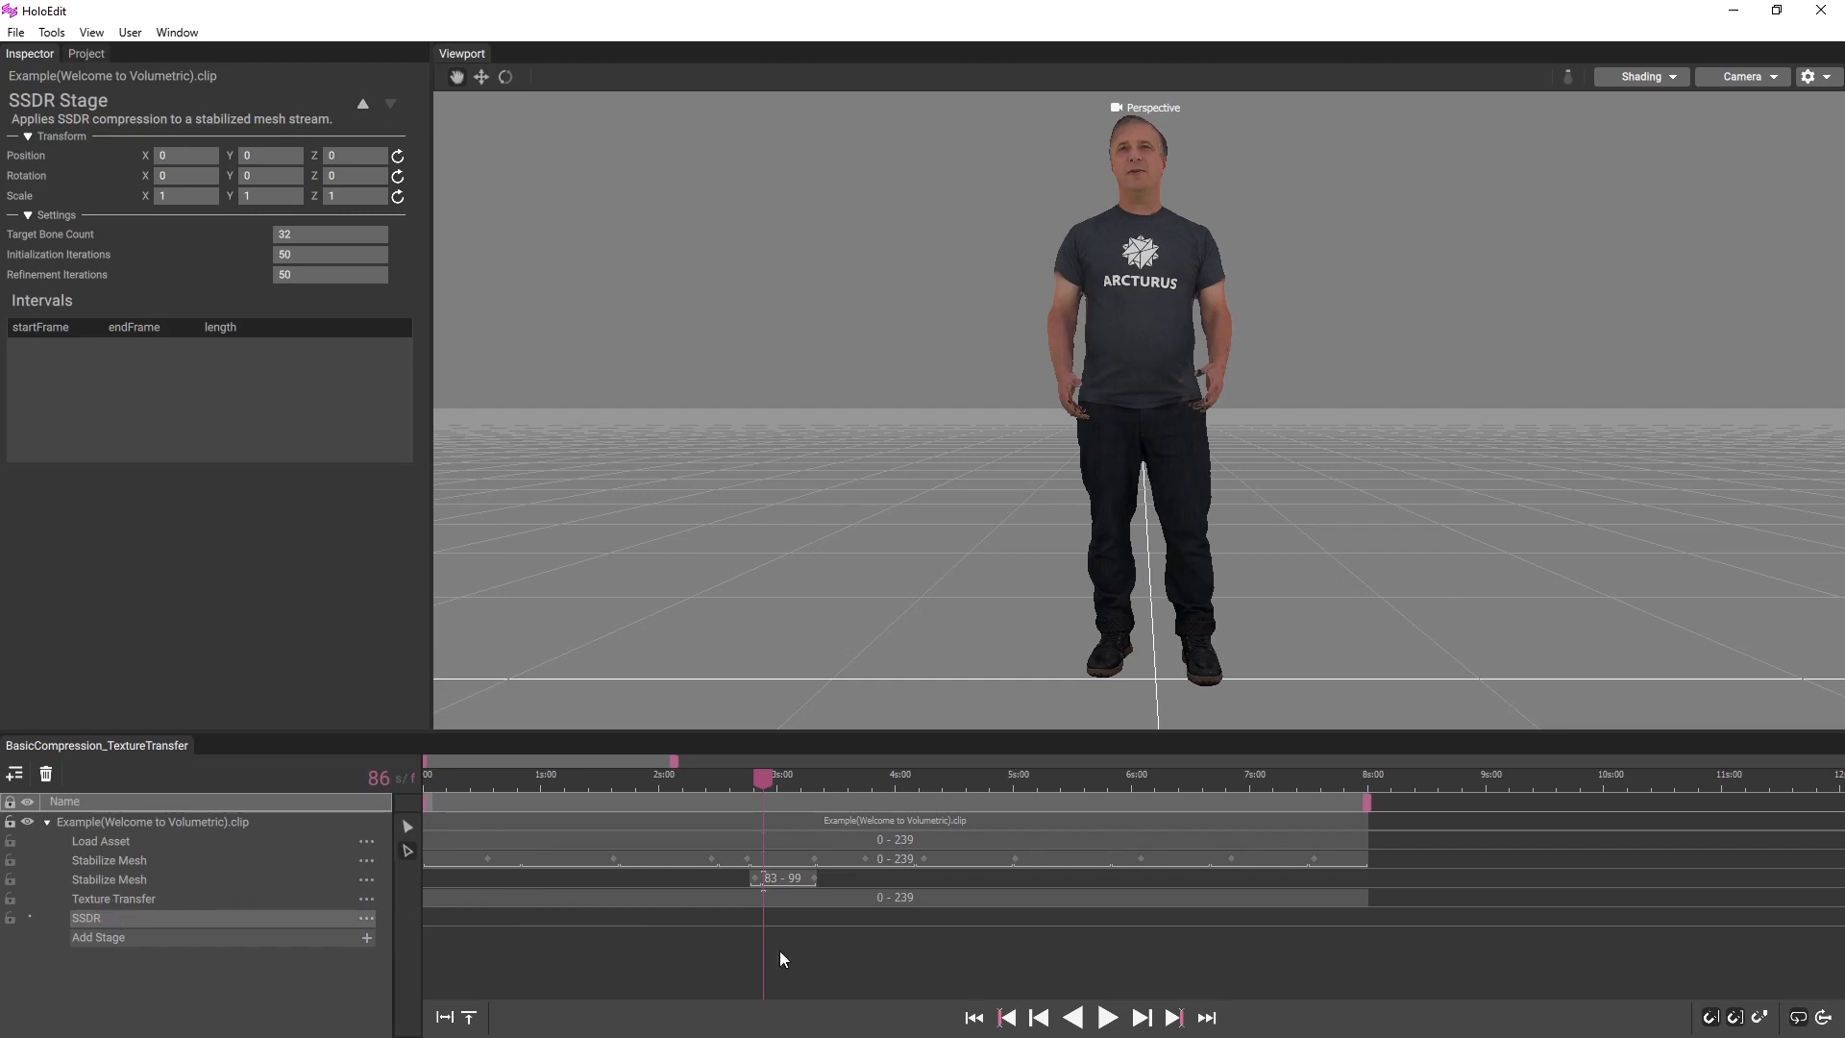
right_click(1374, 900)
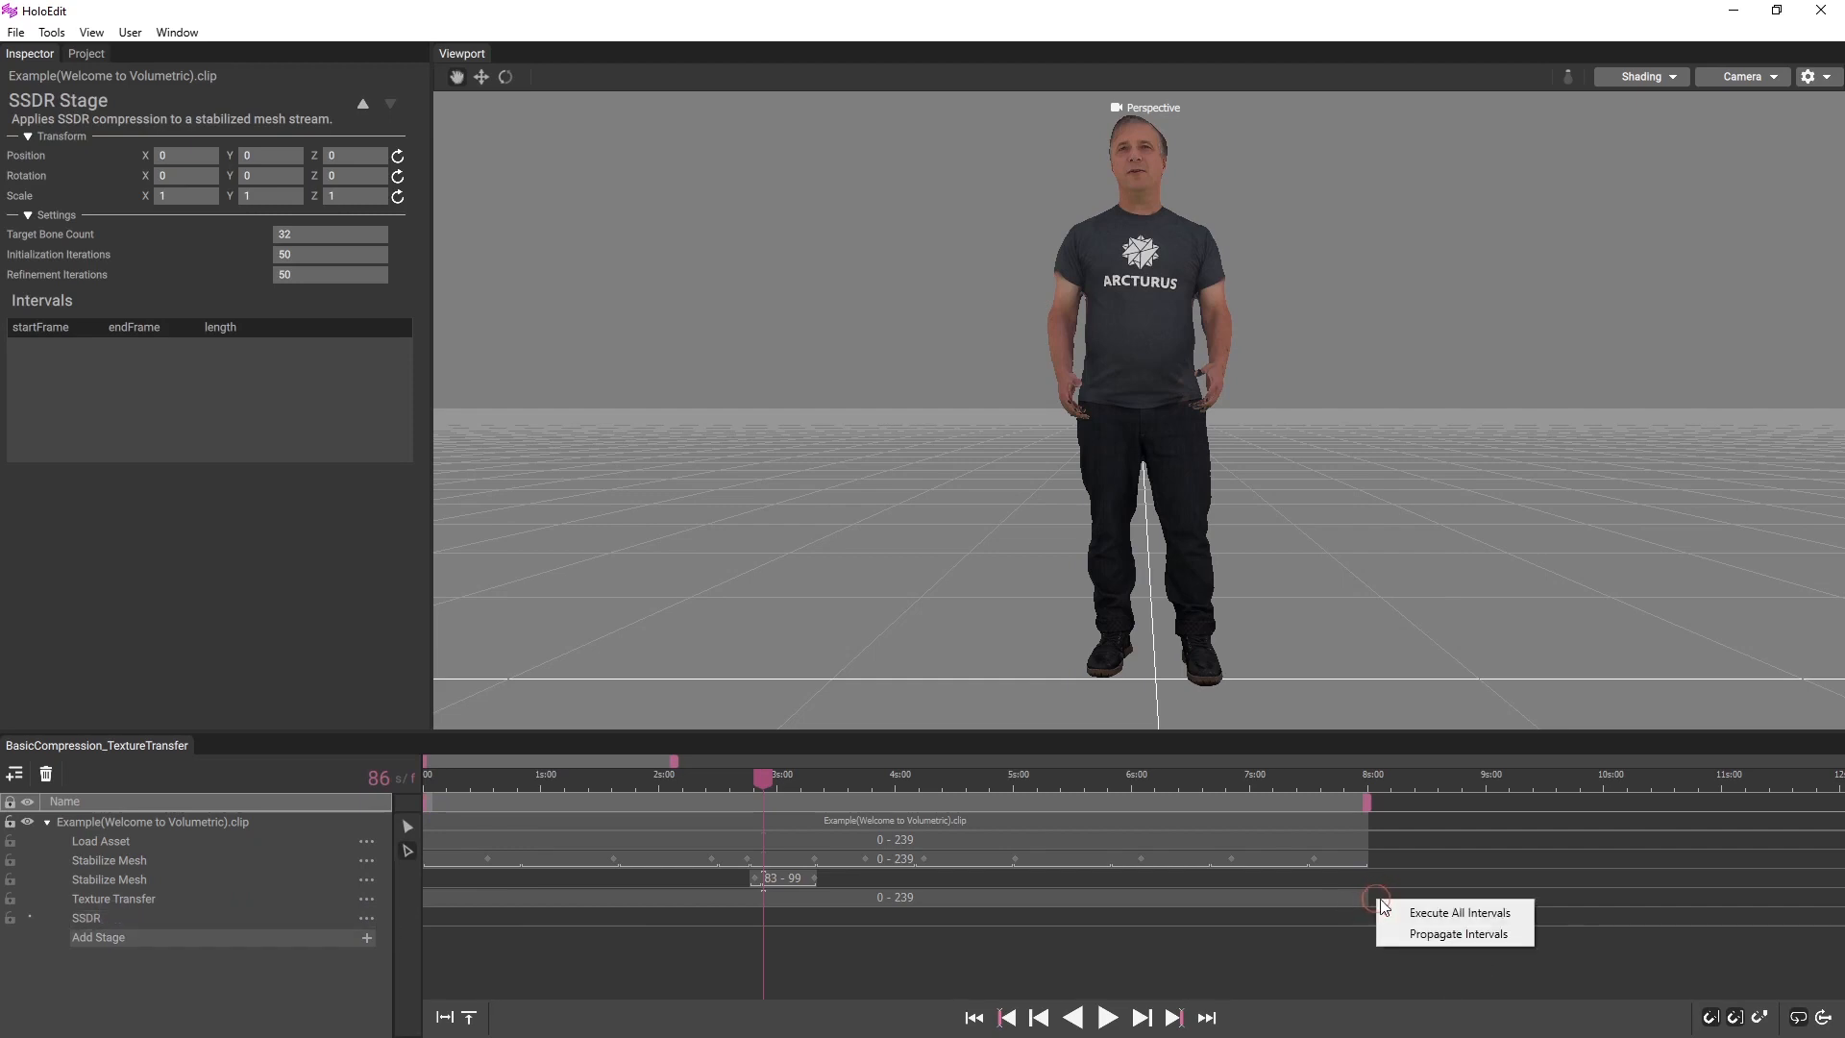
click(1423, 934)
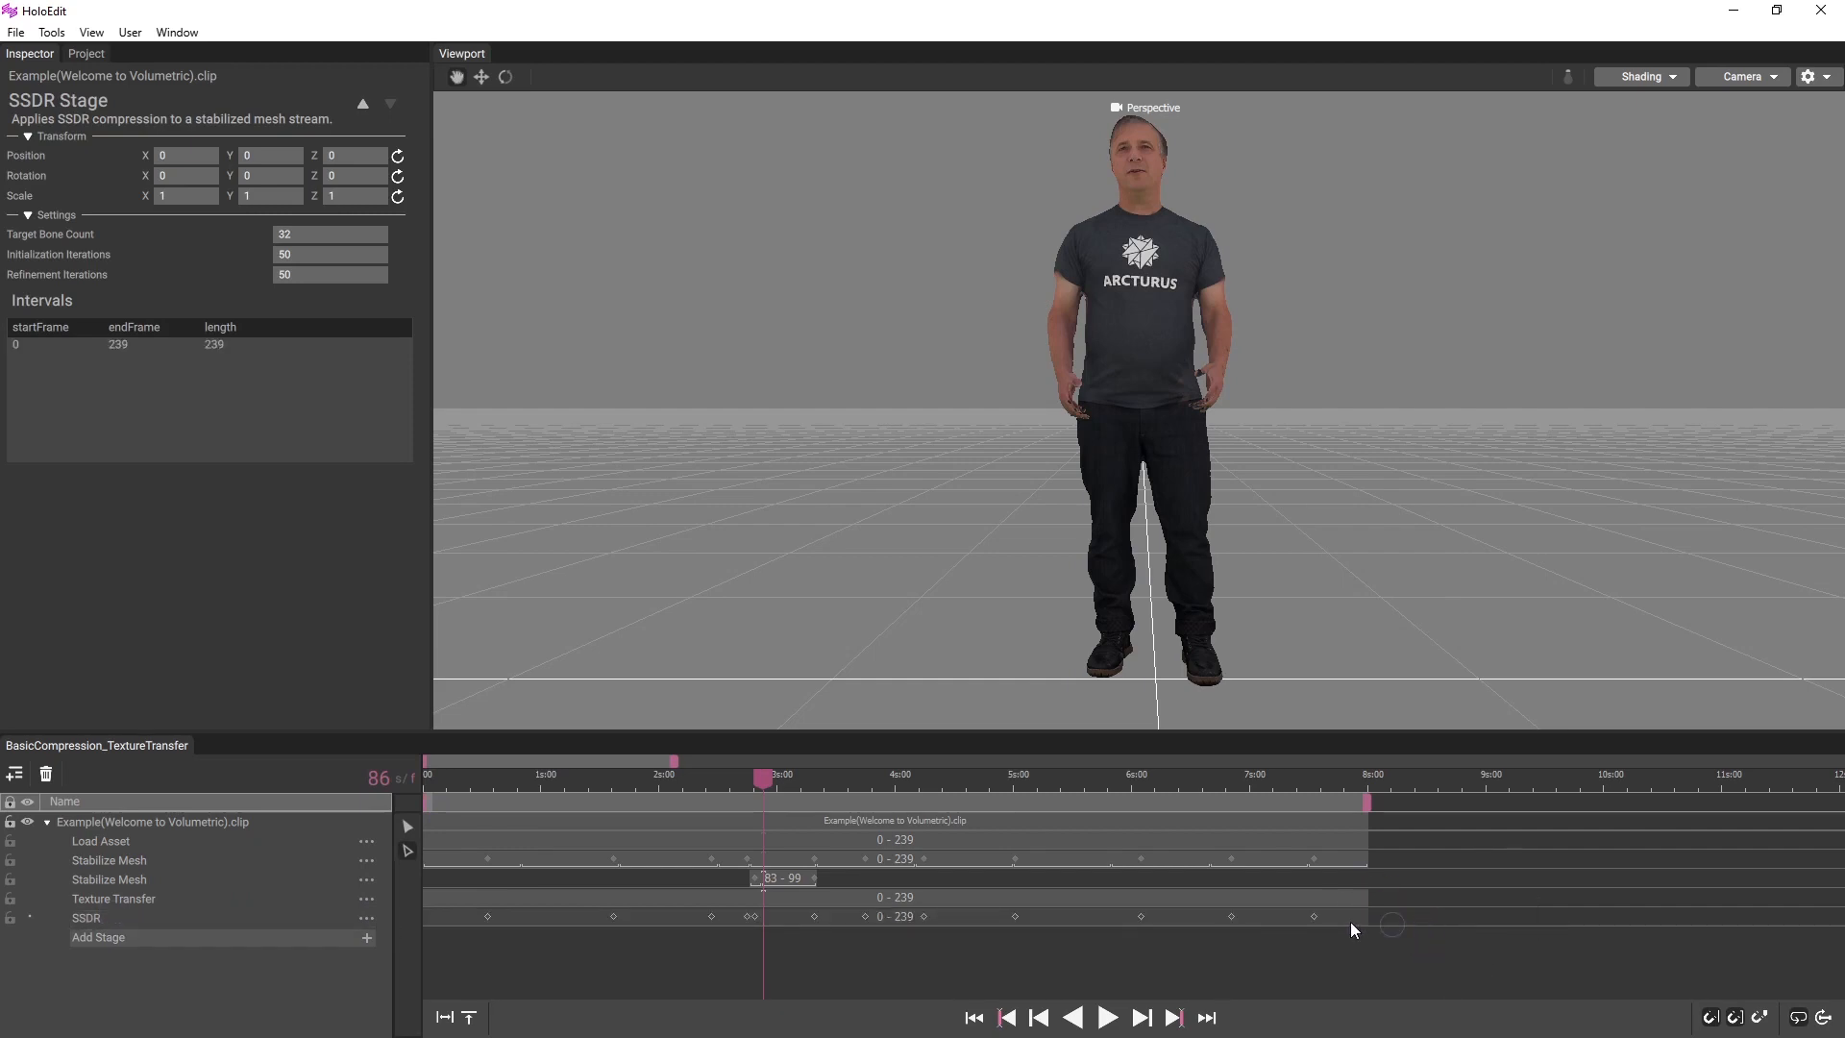
Execute all intervals of the SSDR stage and return the playhead to frame 0.
right_click(599, 918)
click(646, 932)
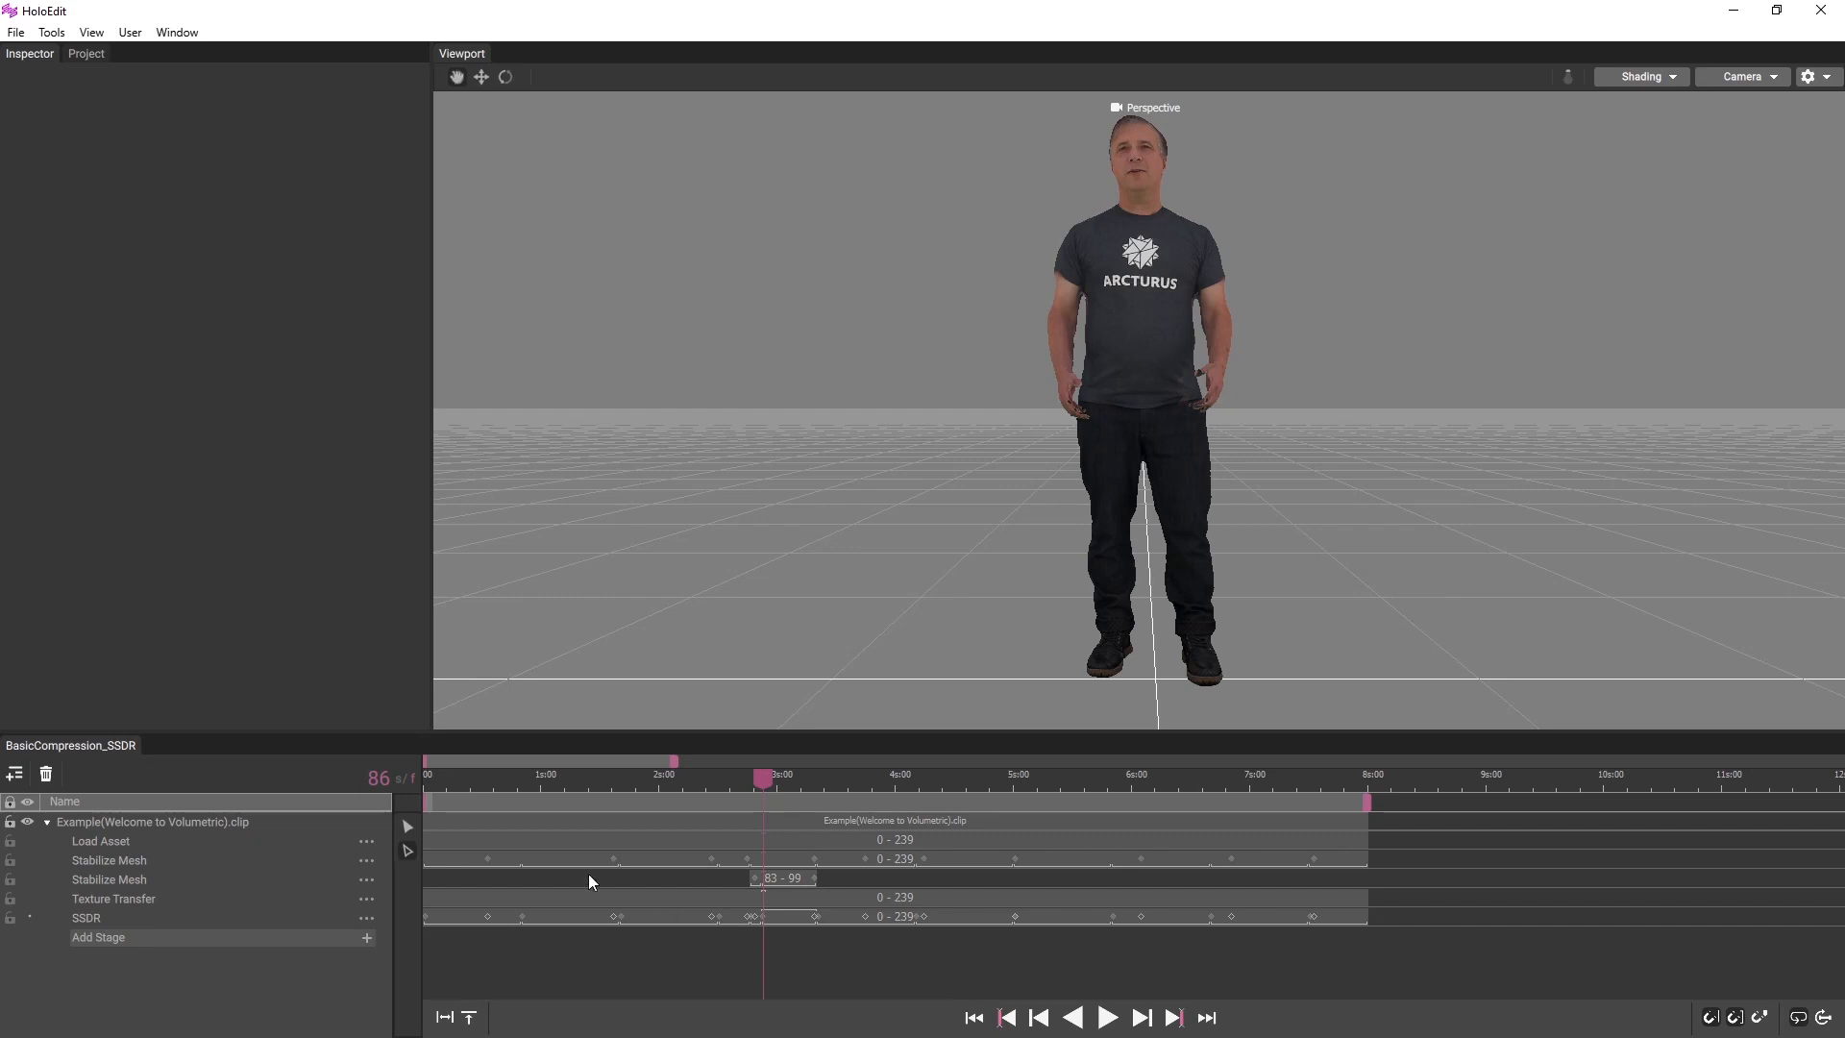
drag(766, 775, 348, 764)
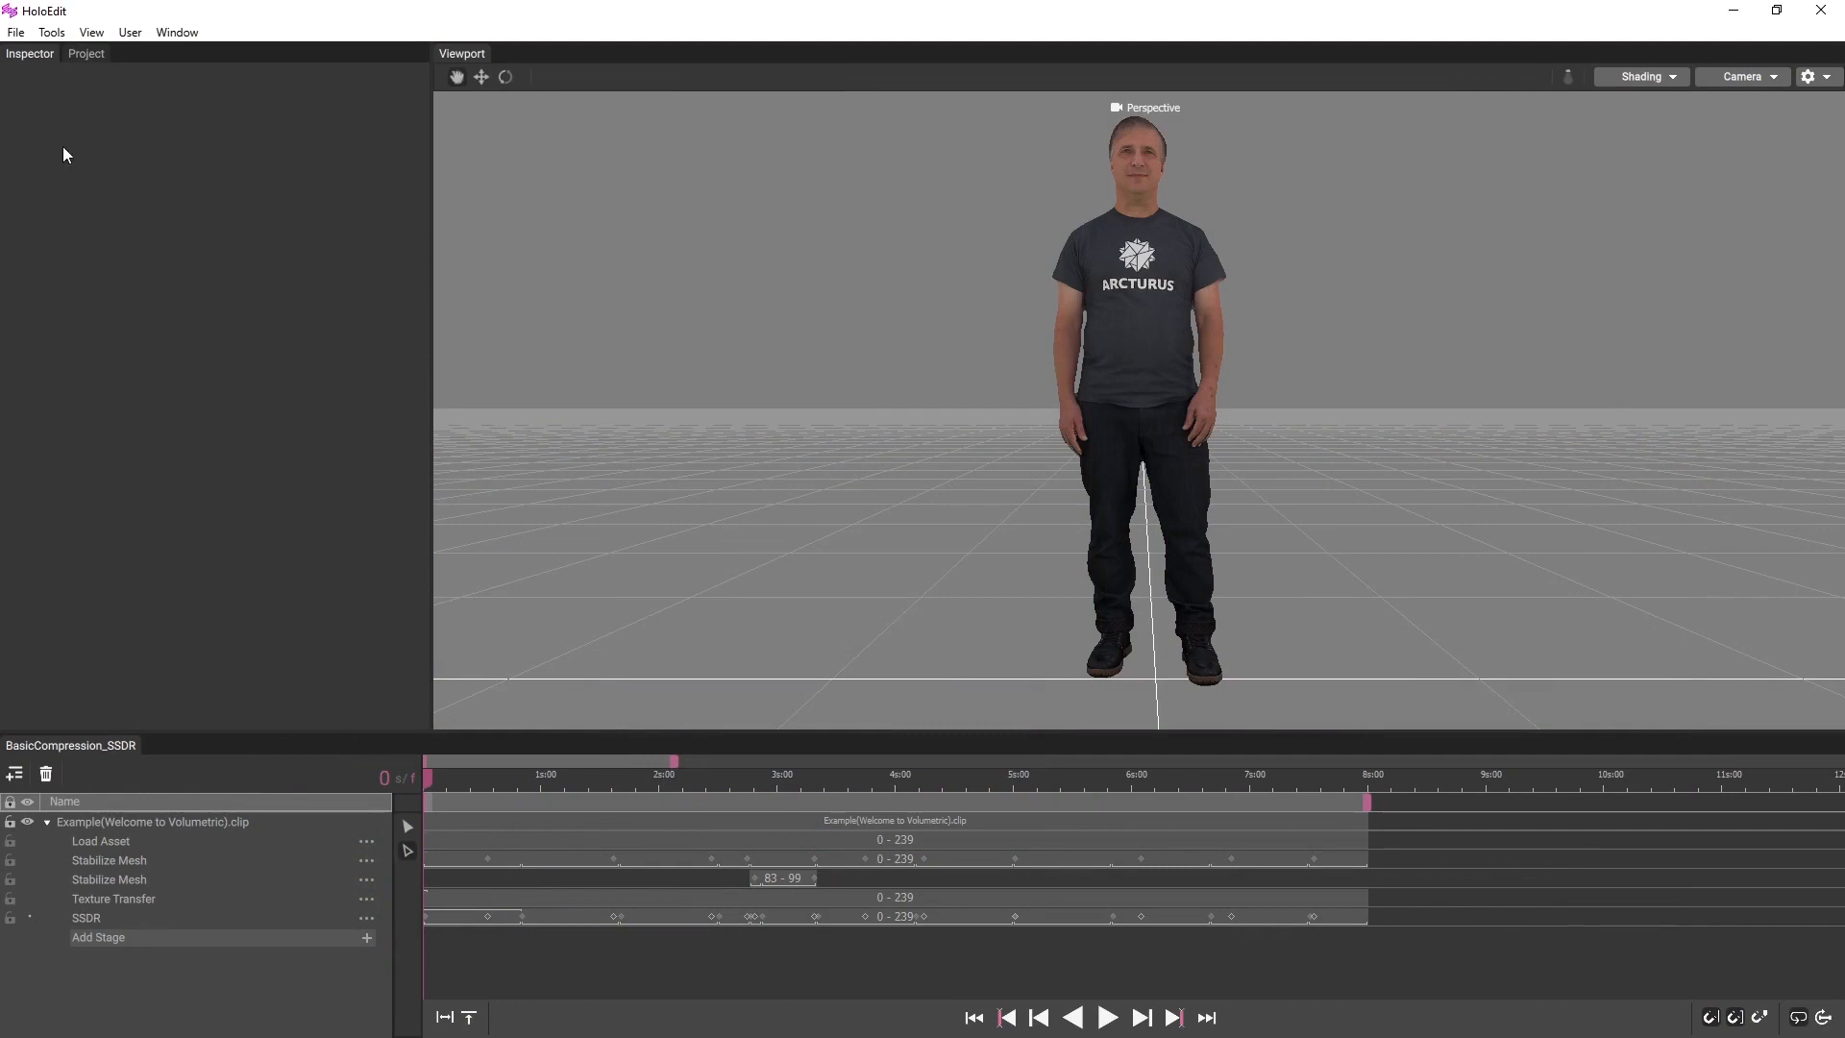
Start exporting the composition and set the output path to the Export folder inside WorkFlows.
click(18, 32)
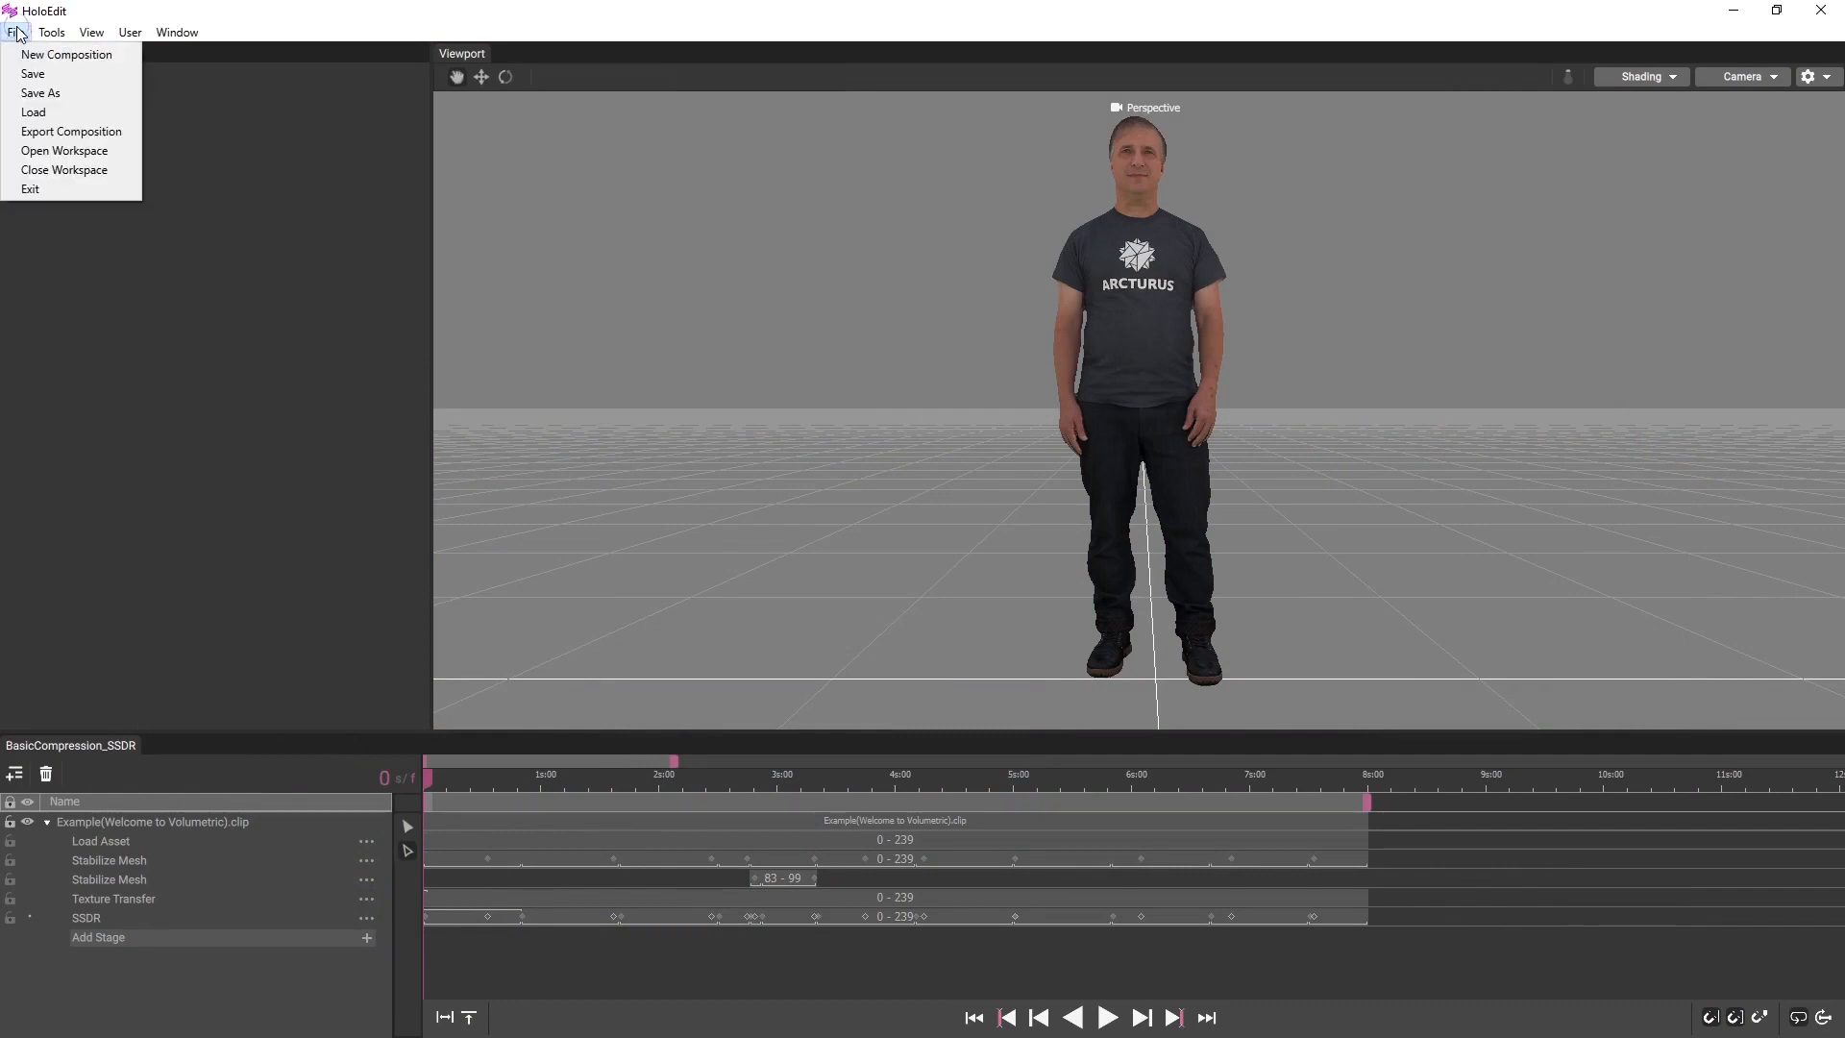
click(98, 135)
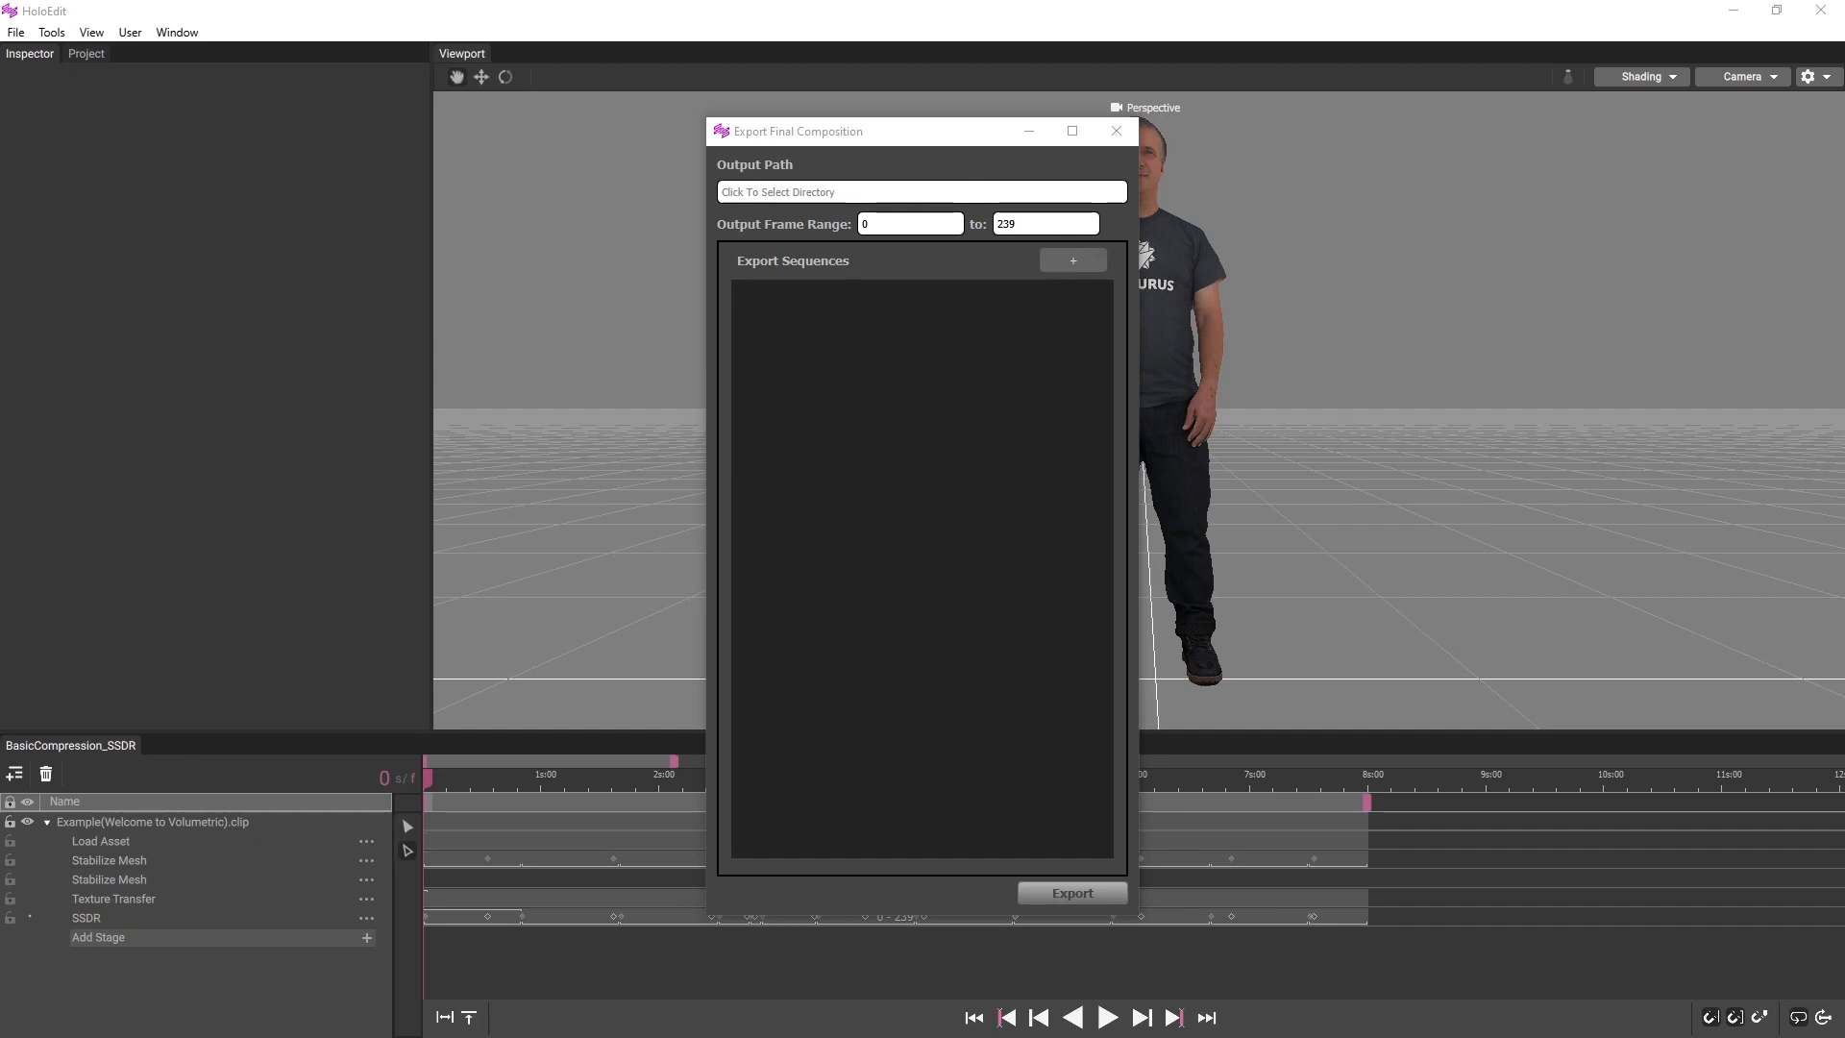
click(940, 132)
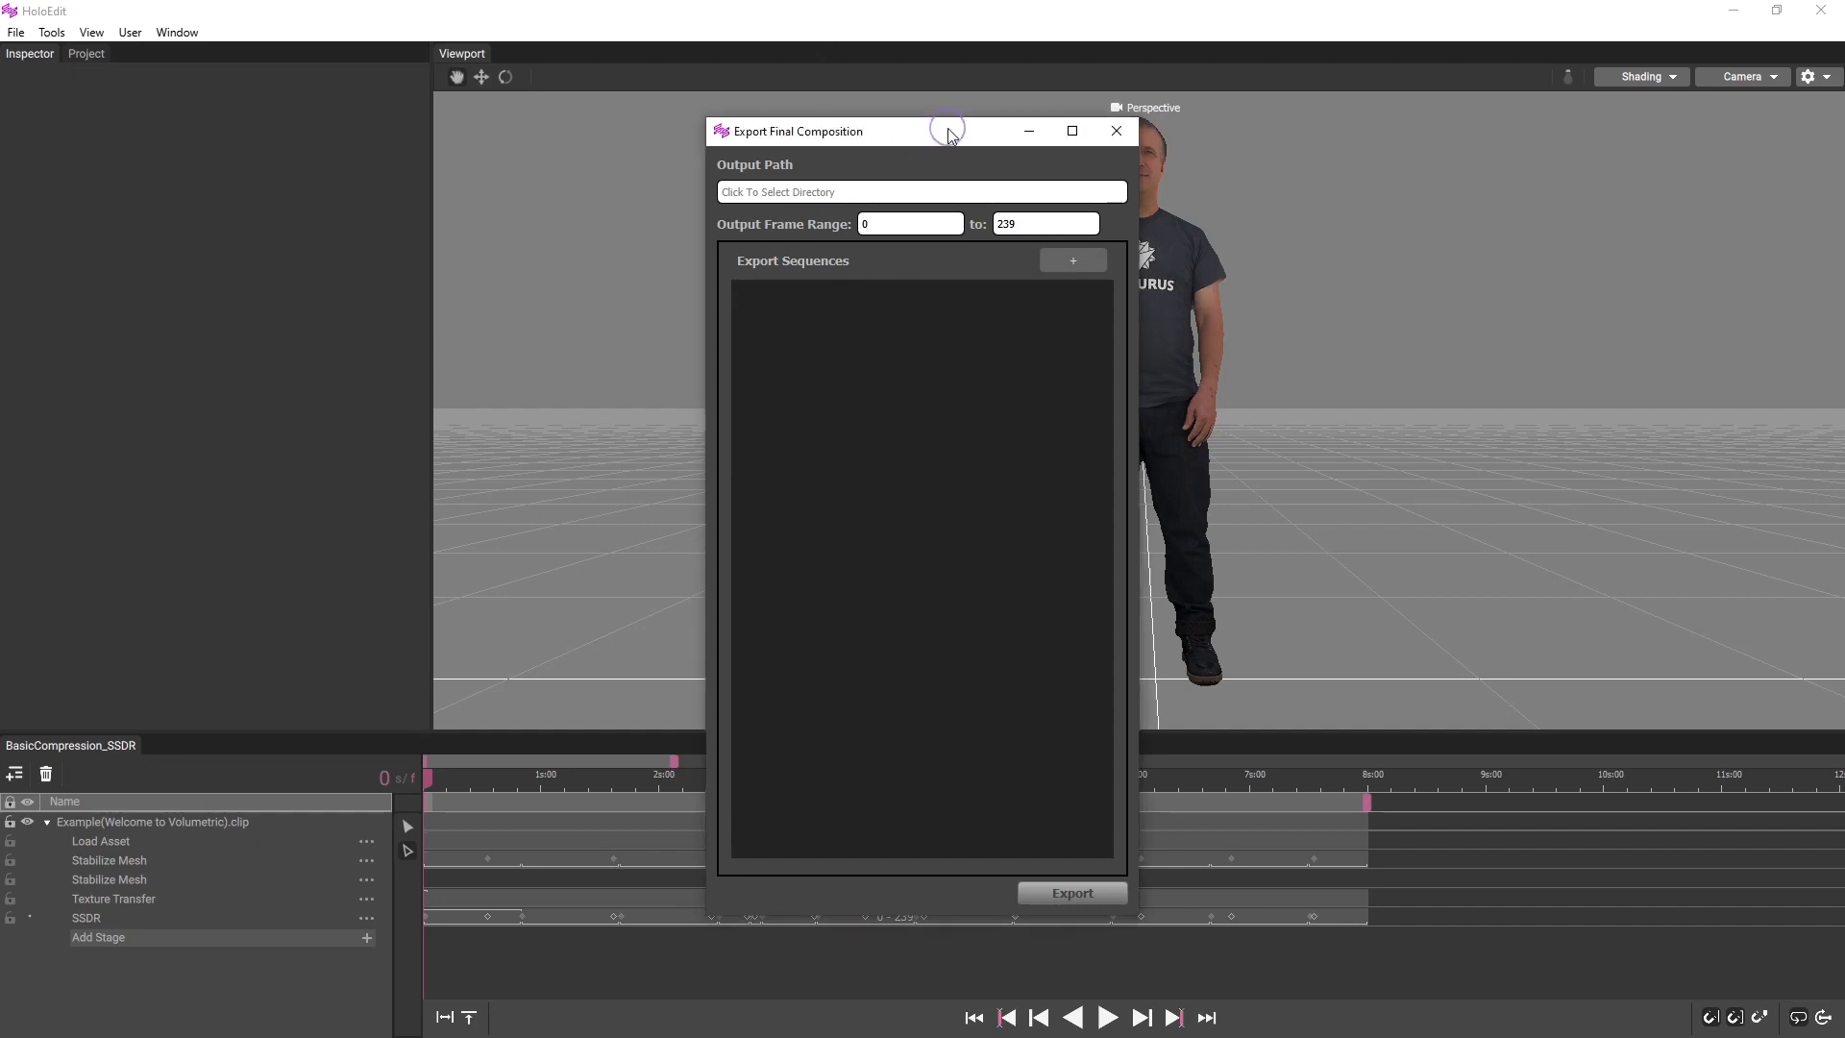
click(1107, 196)
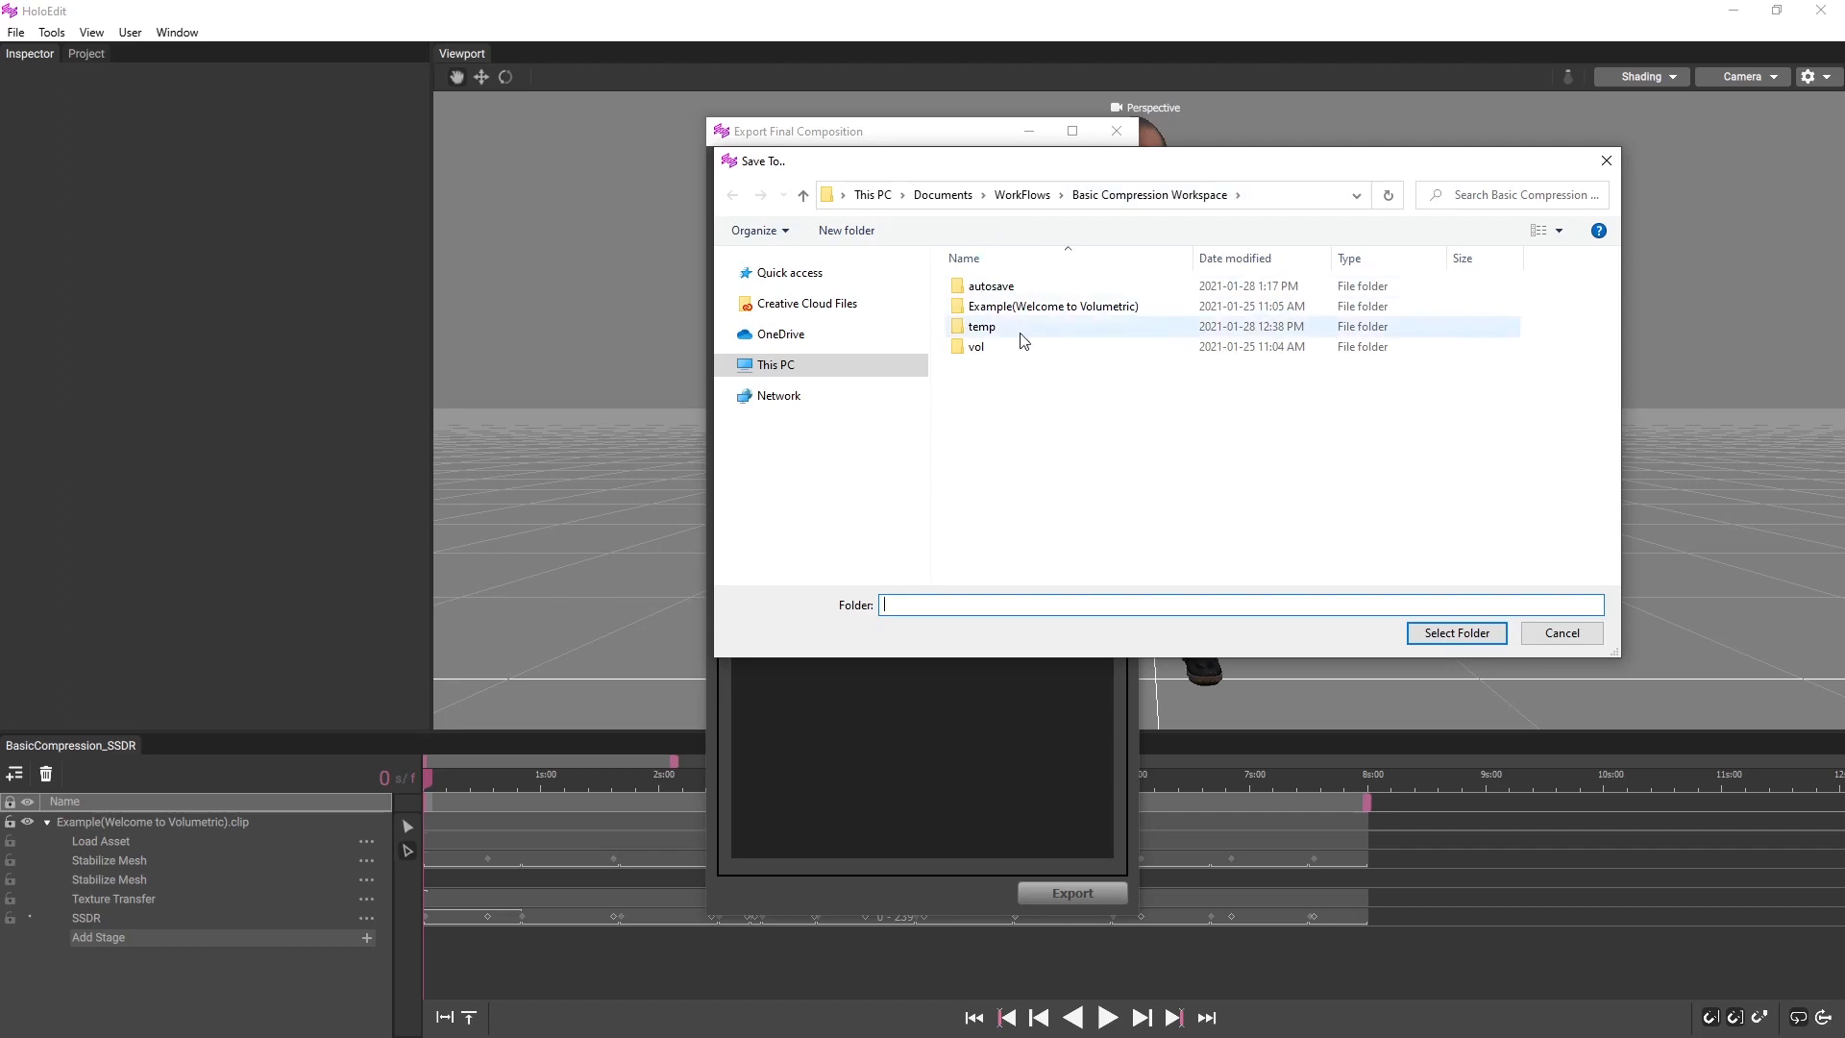
click(805, 196)
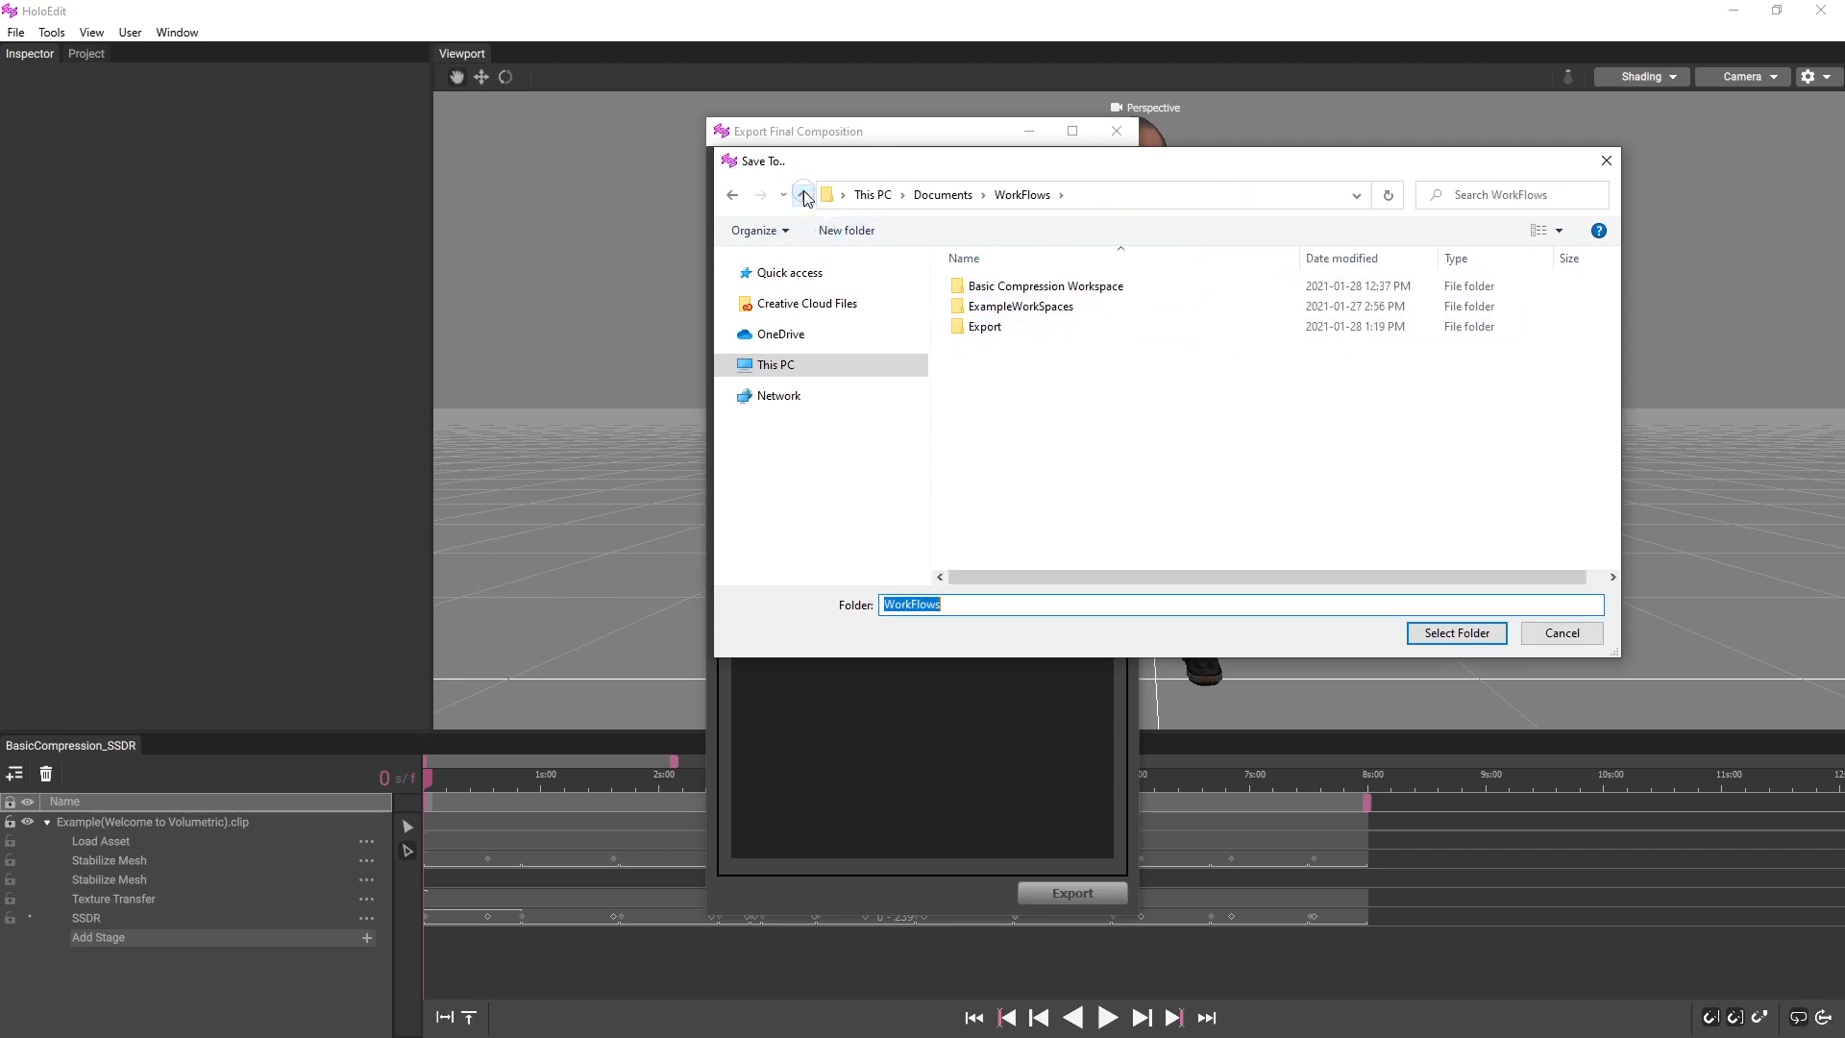
click(1018, 337)
double_click(1019, 337)
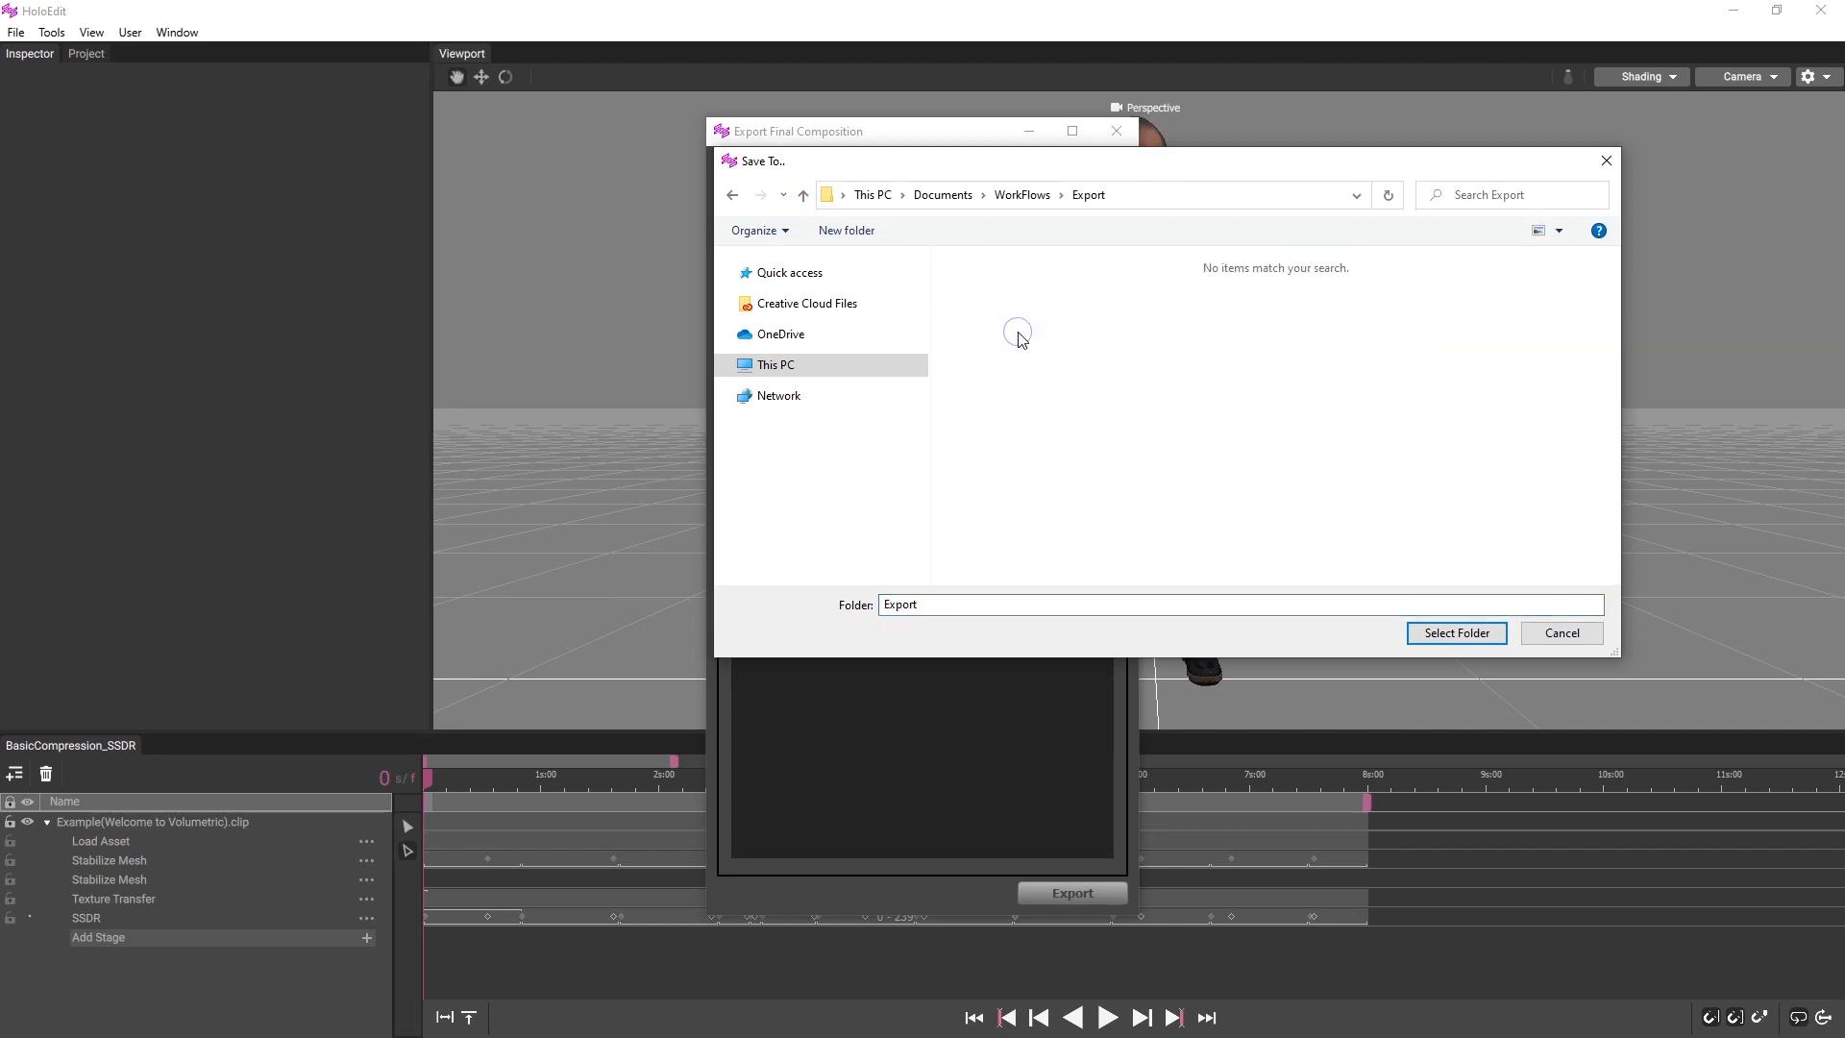
click(1457, 633)
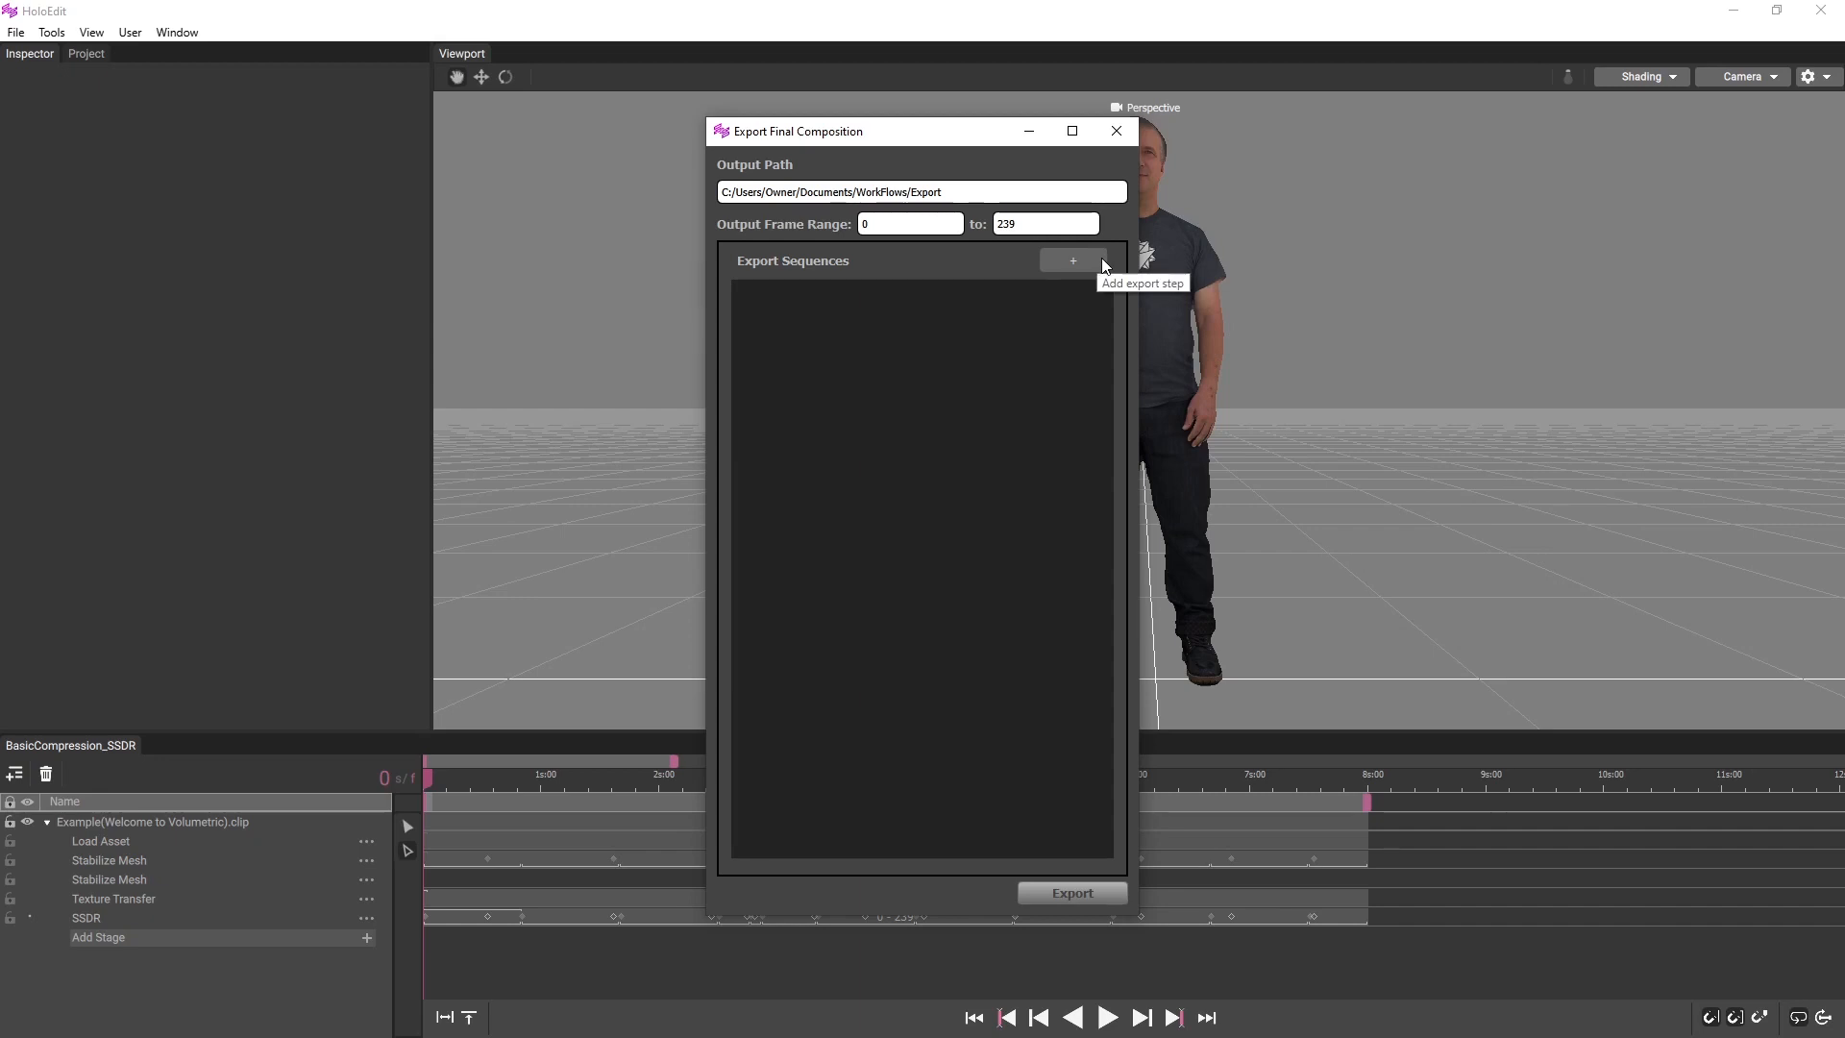
Add an OMS export sequence named BasicCompression with Retarget disabled, and review its saved settings.
click(1102, 261)
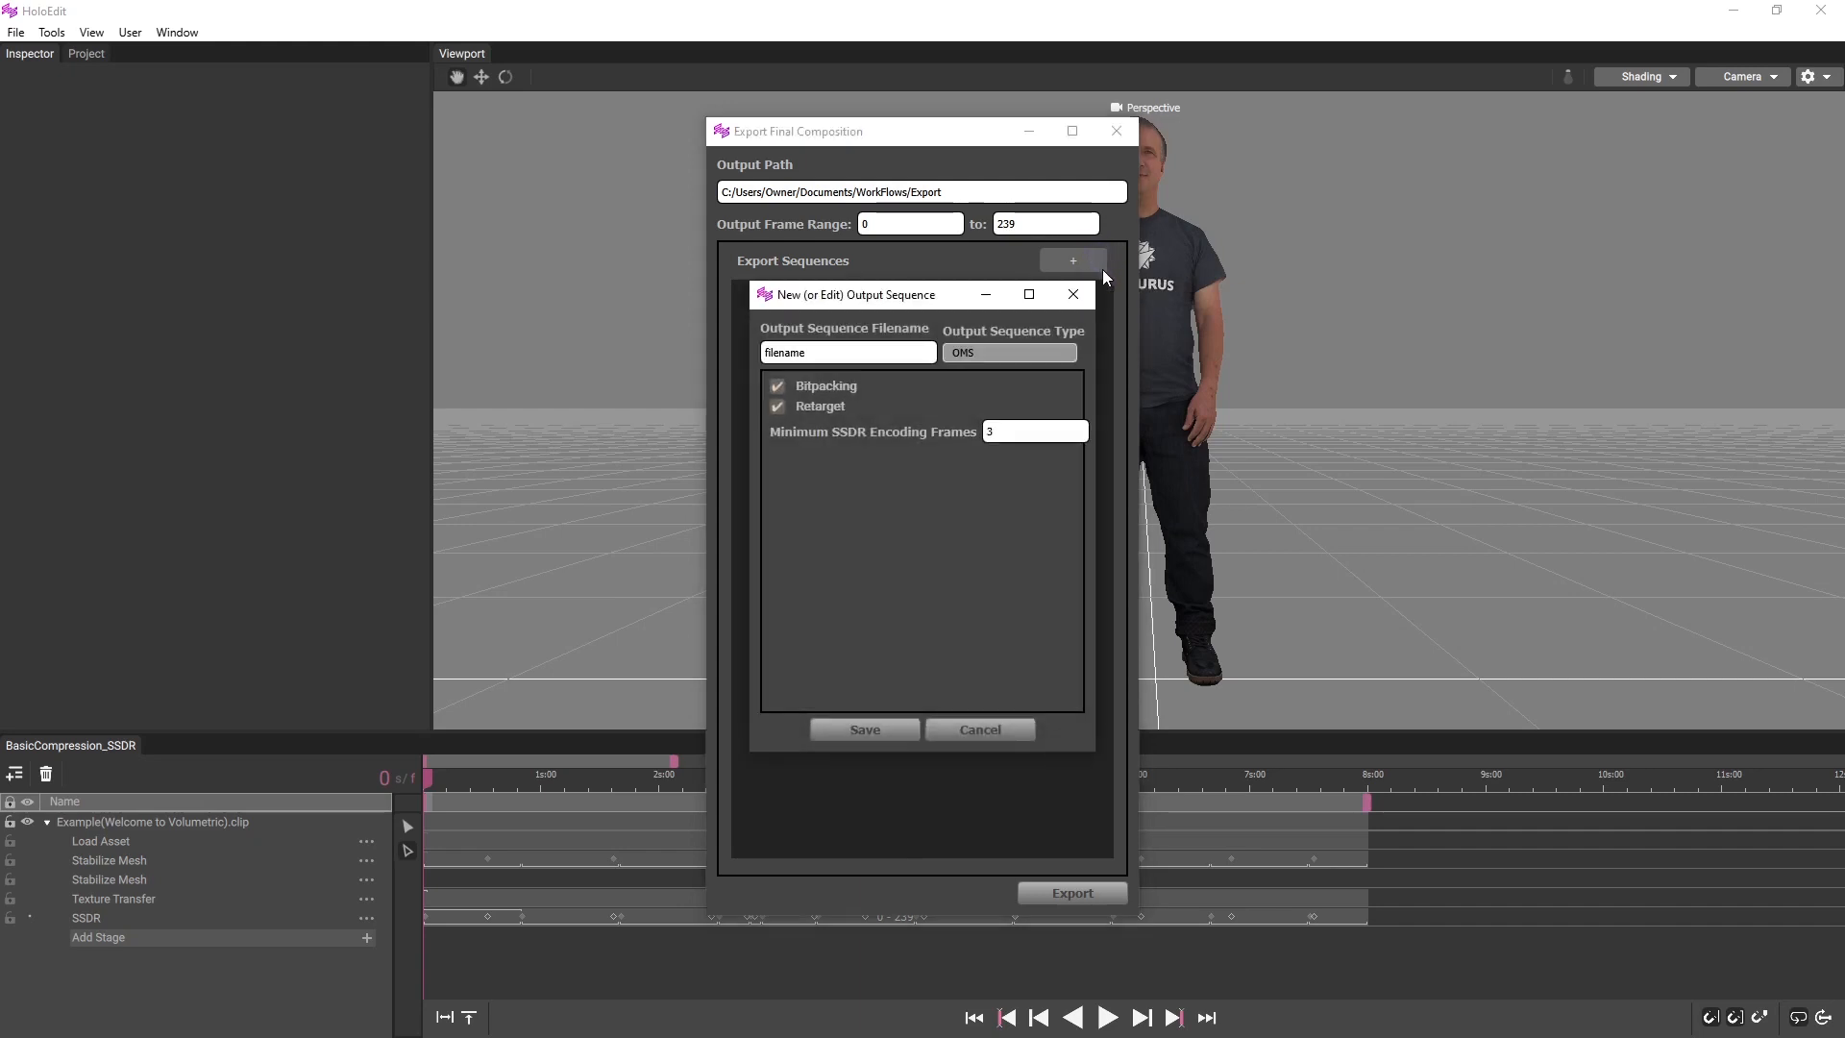
double_click(857, 357)
text(BasicCompression)
click(1005, 354)
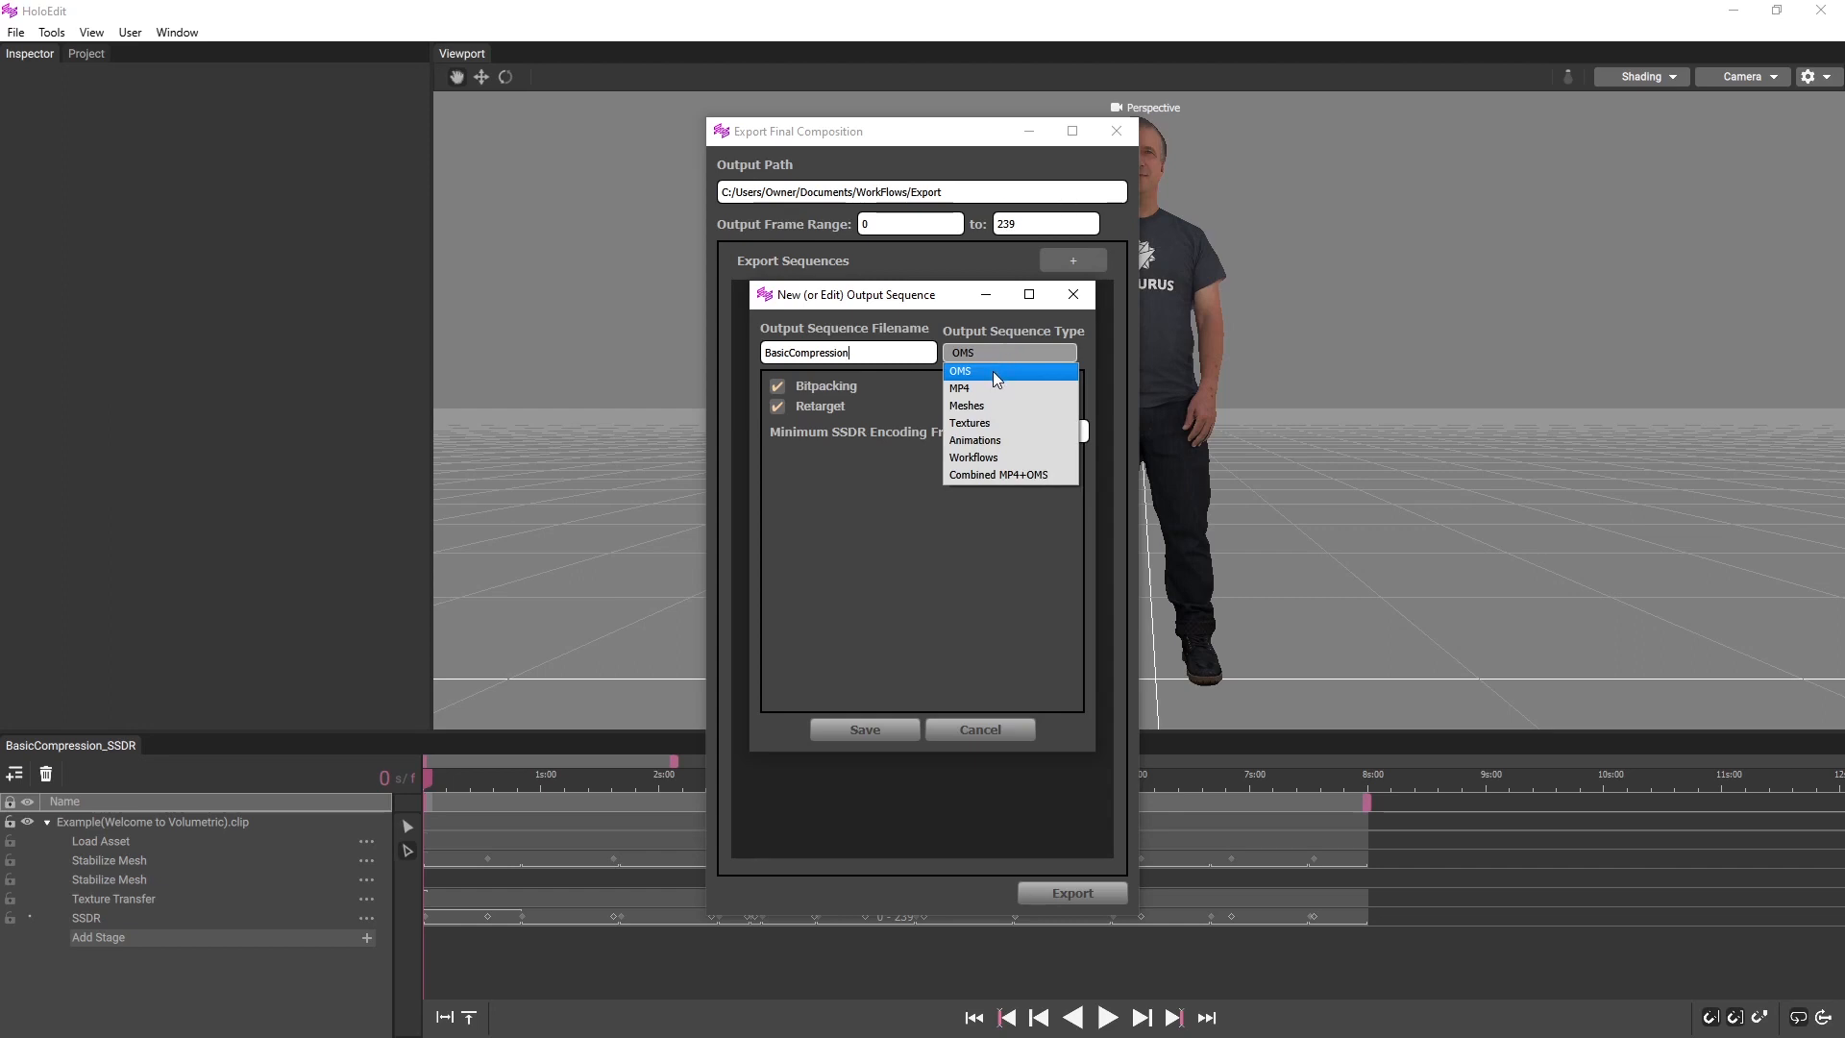
click(993, 371)
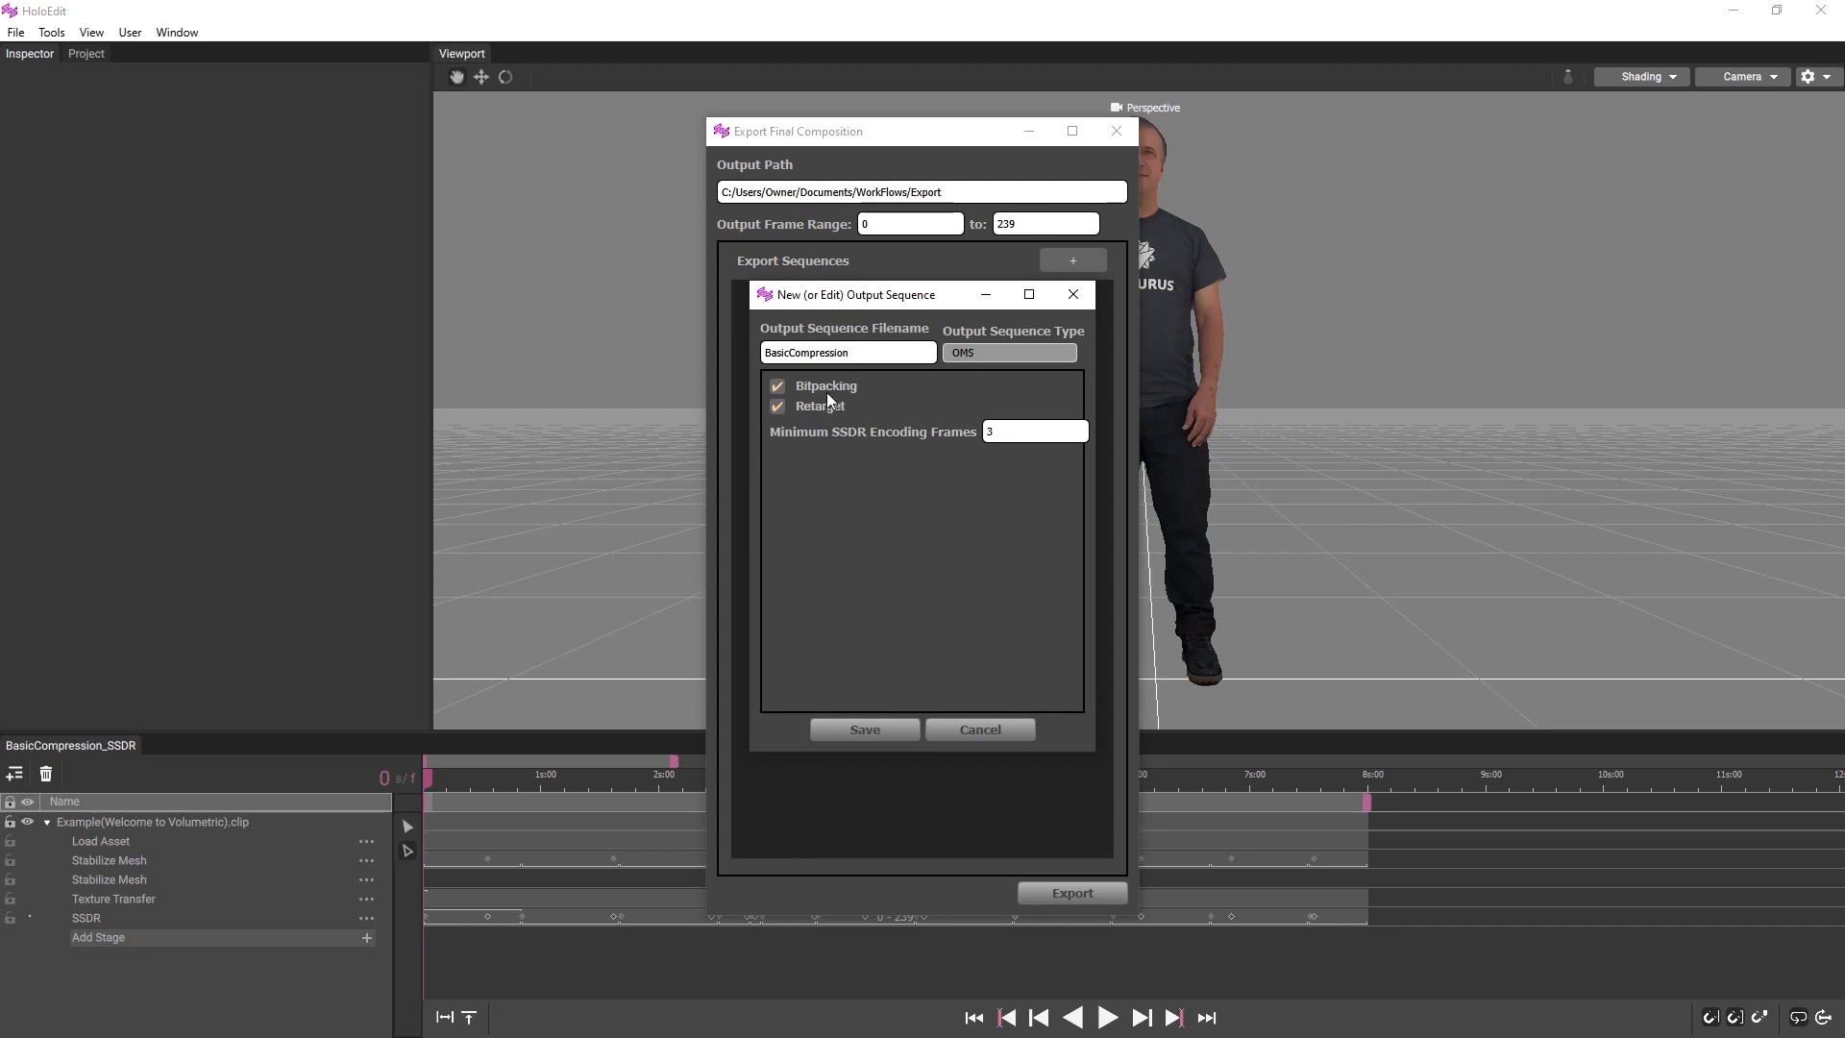
click(784, 405)
click(858, 732)
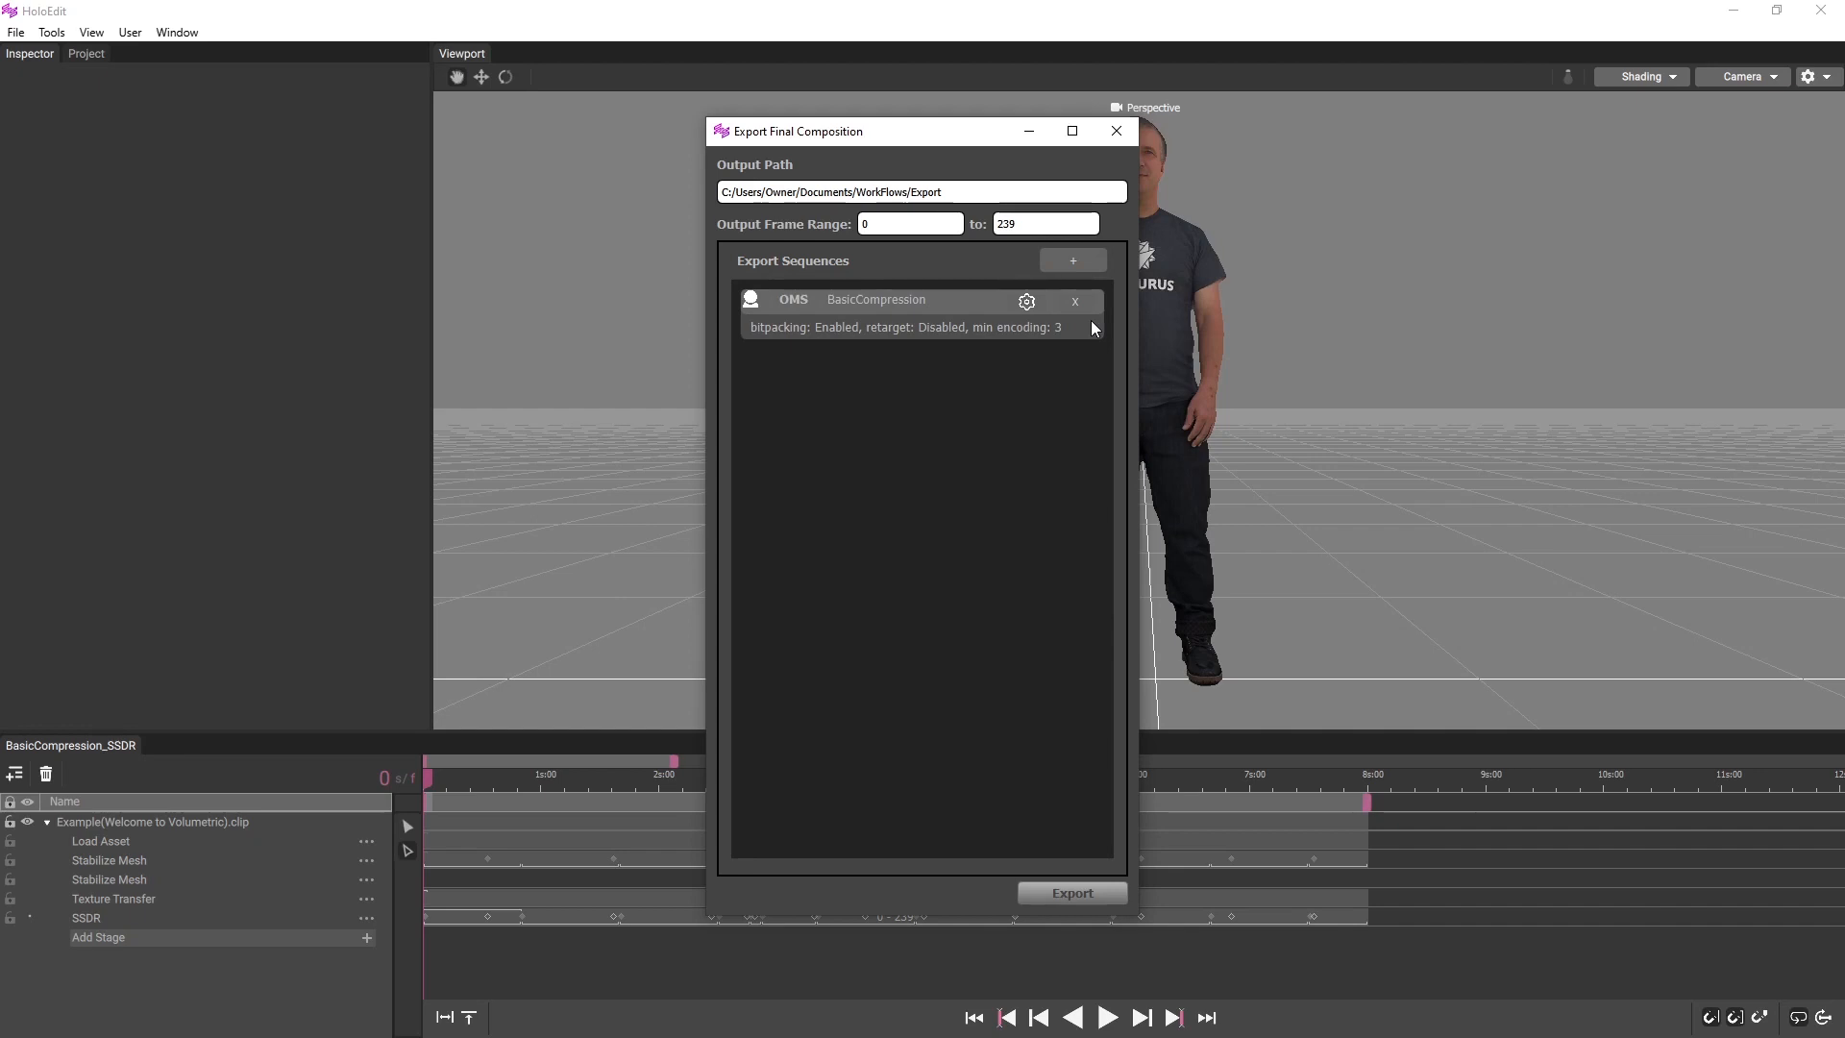
click(1025, 303)
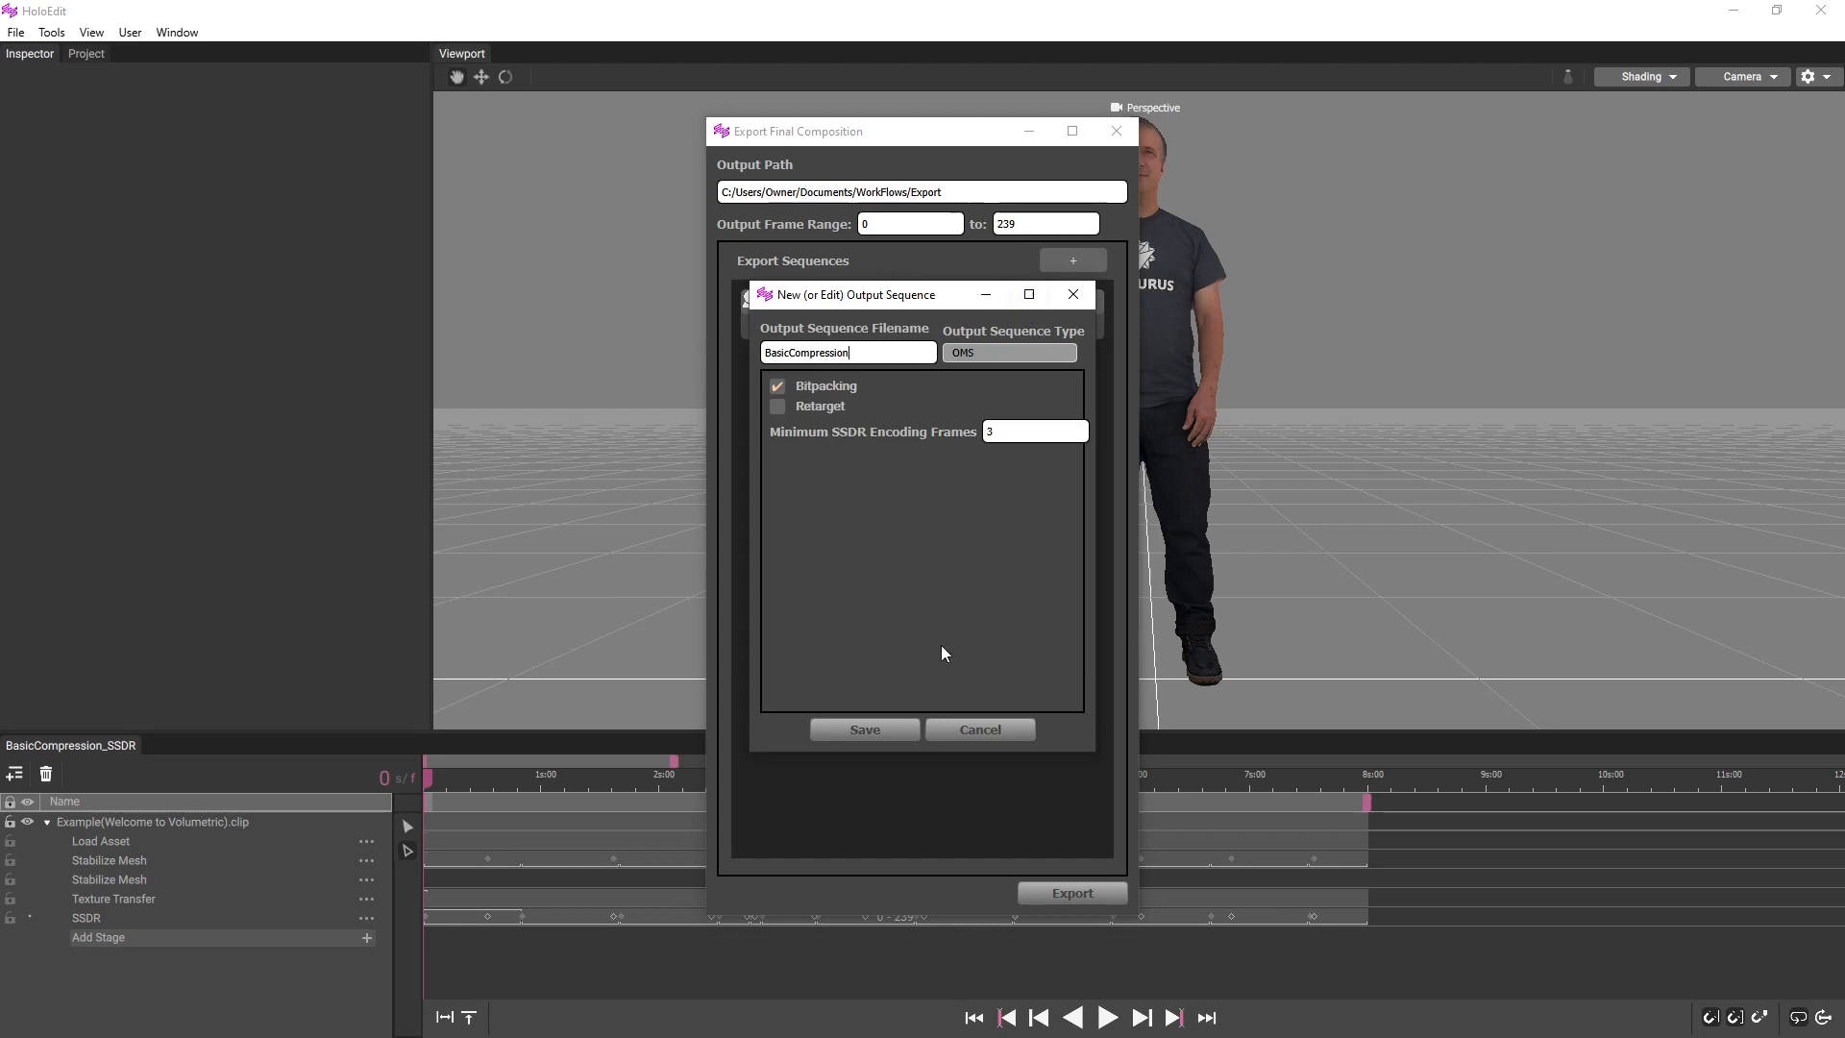
click(965, 729)
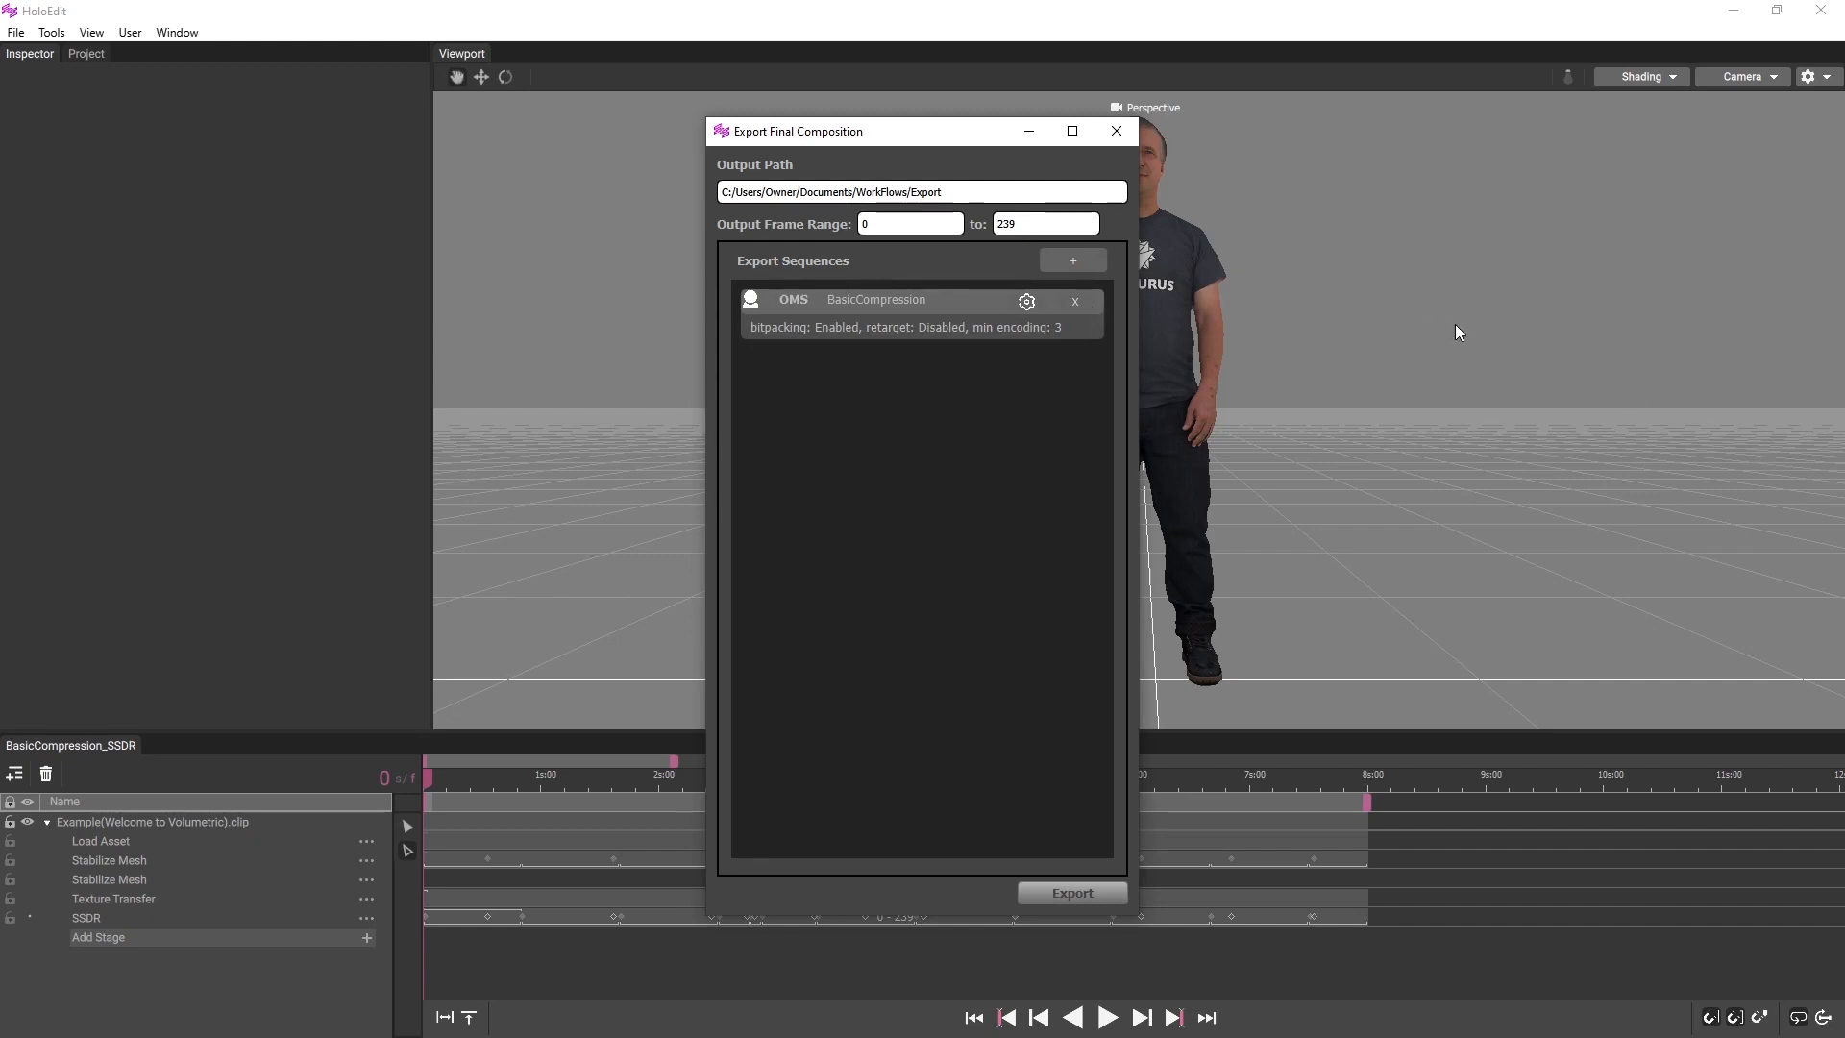
Create a second output sequence named BasicCompression with the MP4 sequence type.
click(1071, 270)
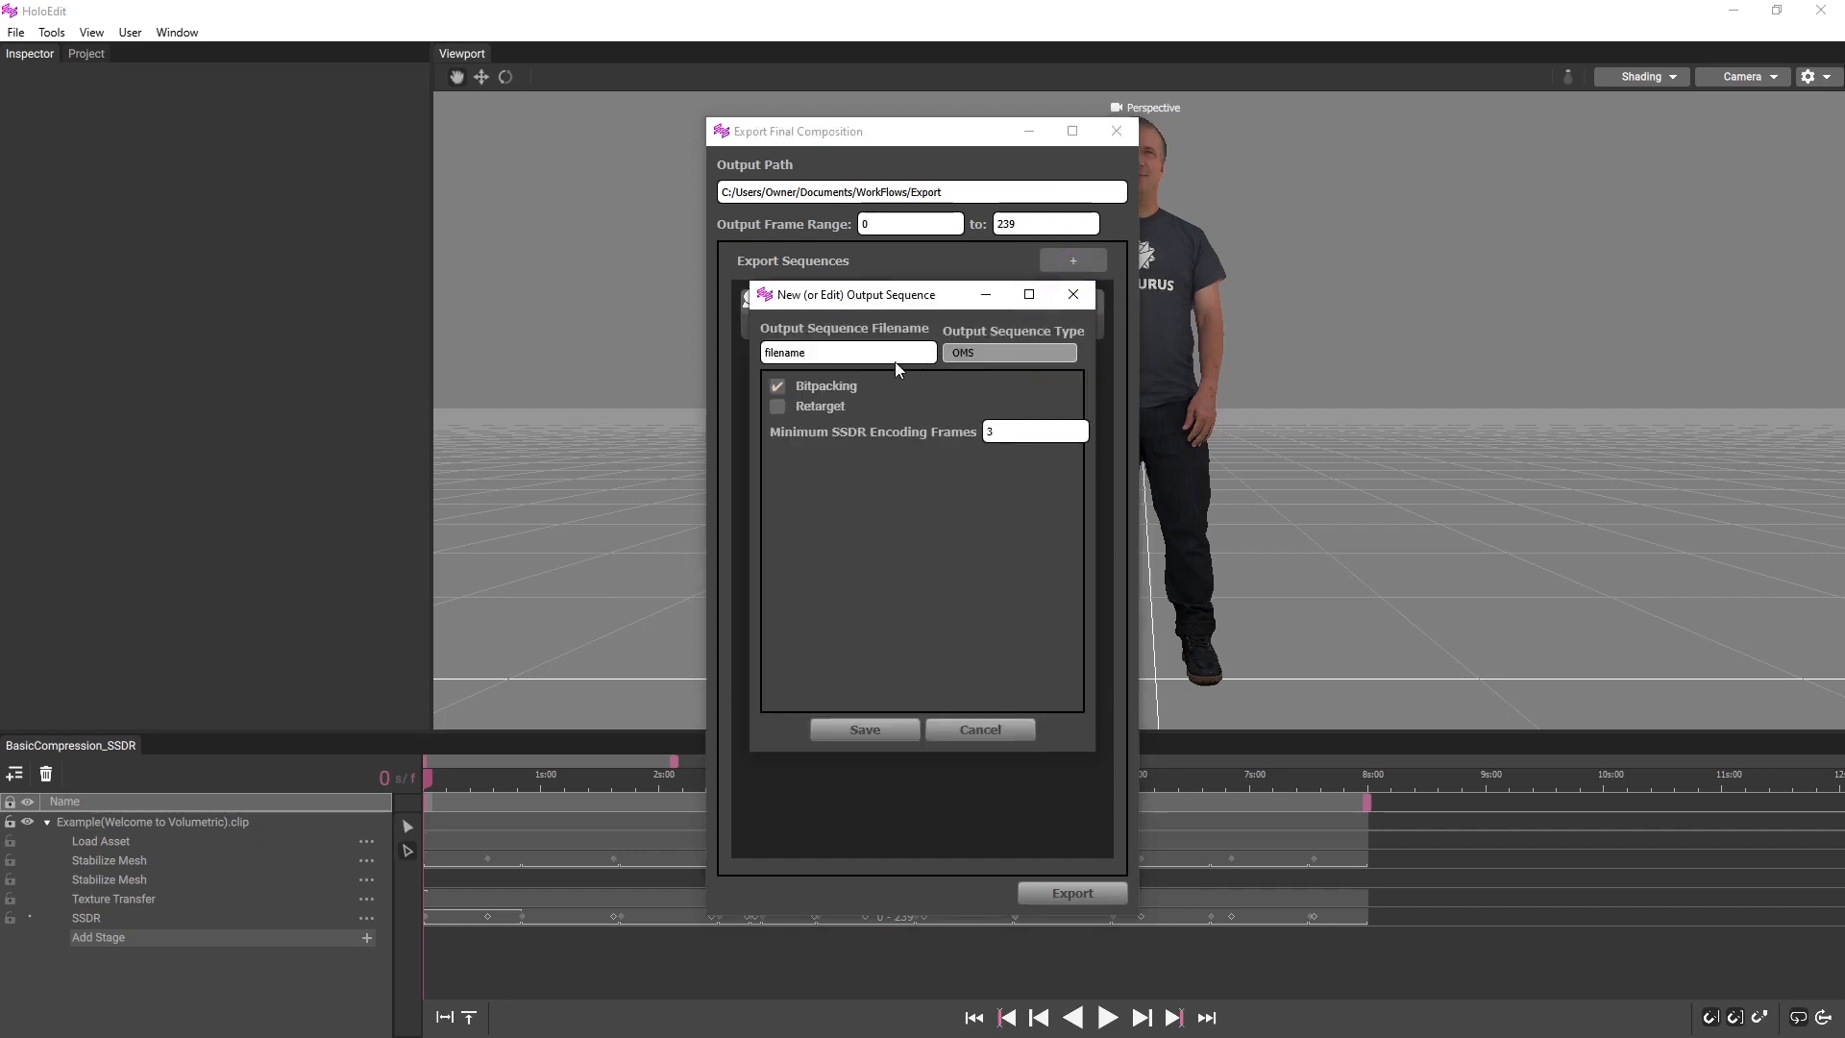
drag(881, 358, 511, 356)
text(BasicCompression)
click(1030, 355)
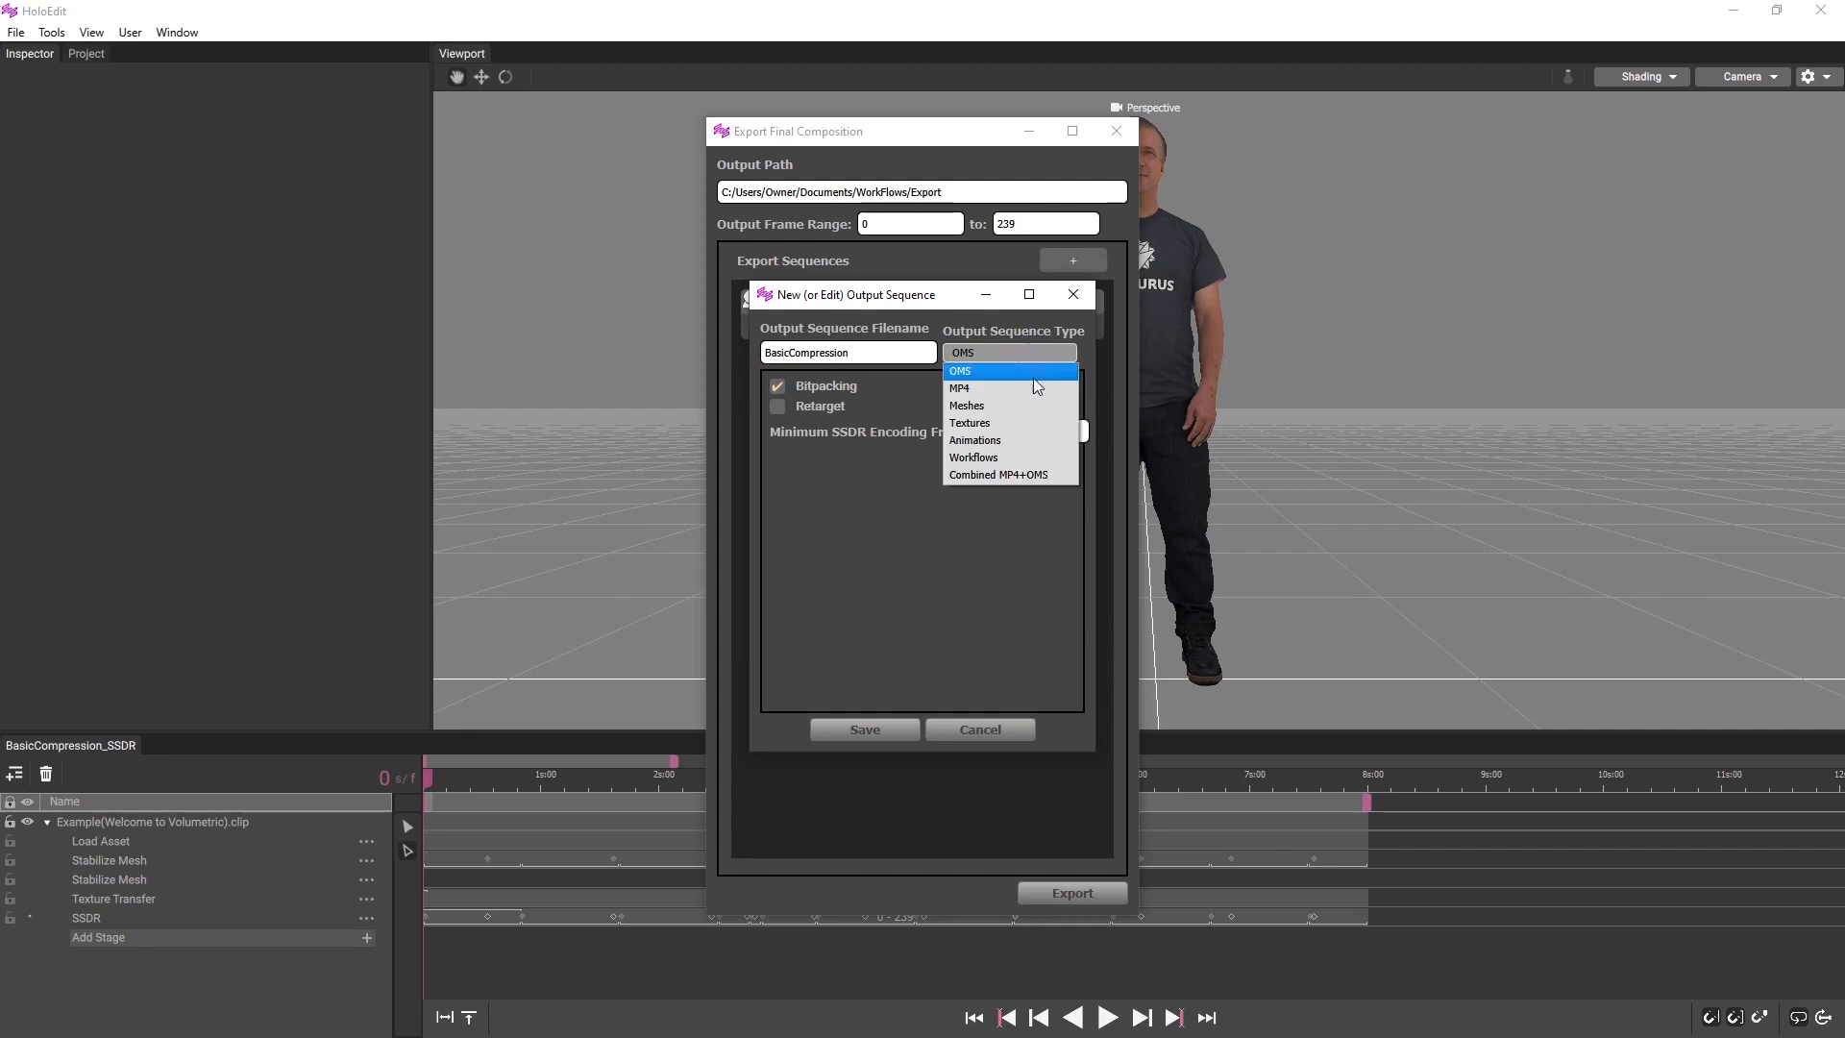
click(1035, 390)
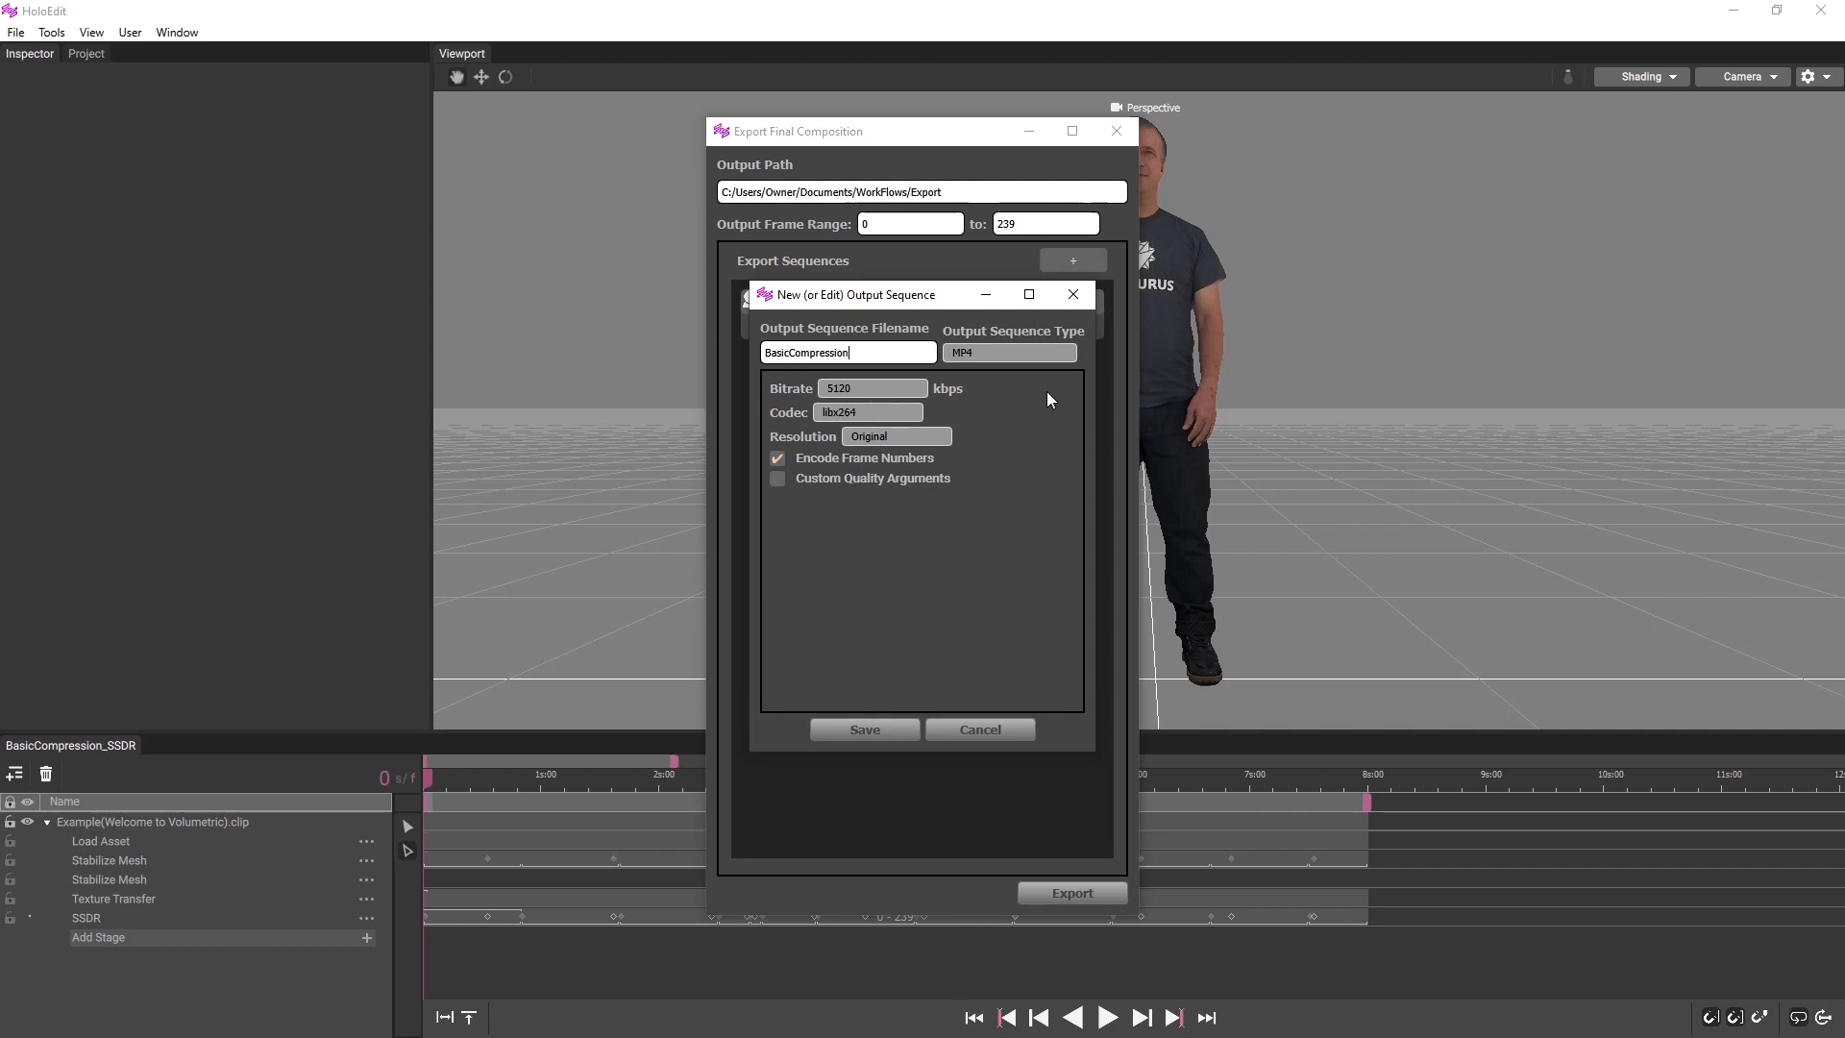
Give the MP4 sequence a custom resolution of 1440 x 1440, save it and export the composition.
click(940, 435)
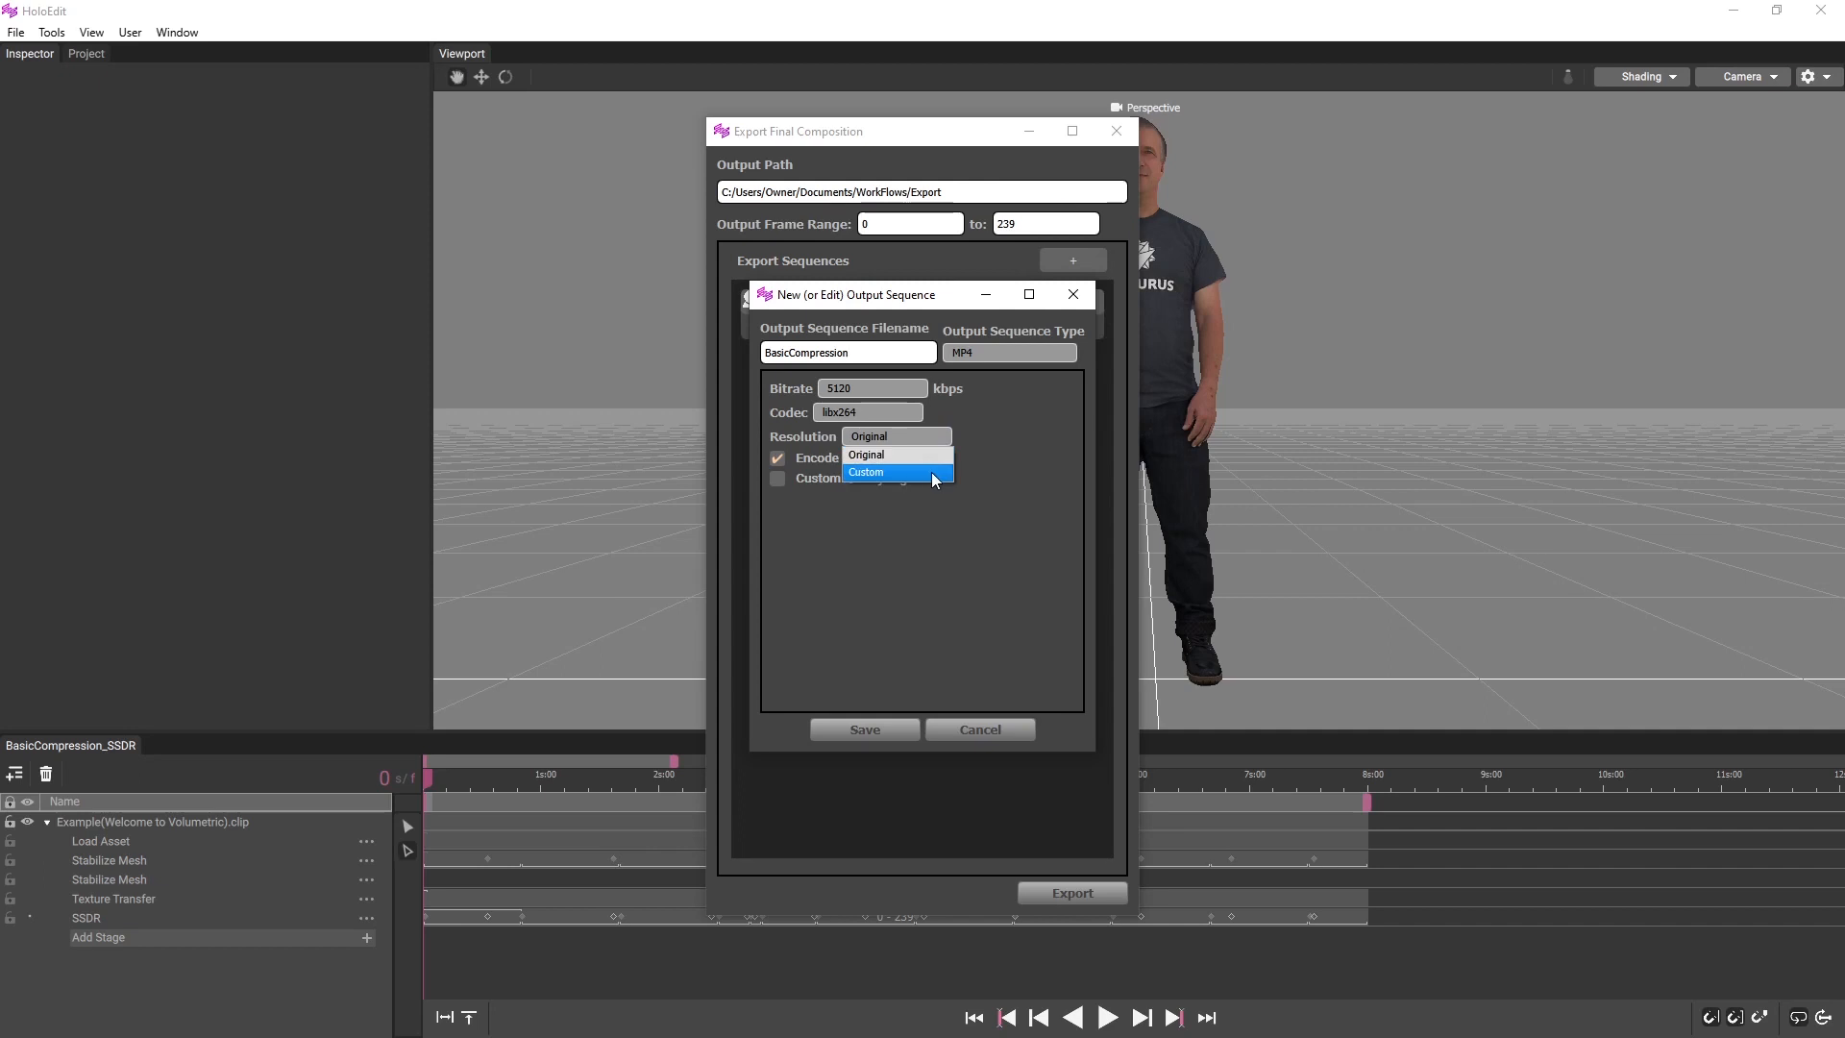
click(932, 473)
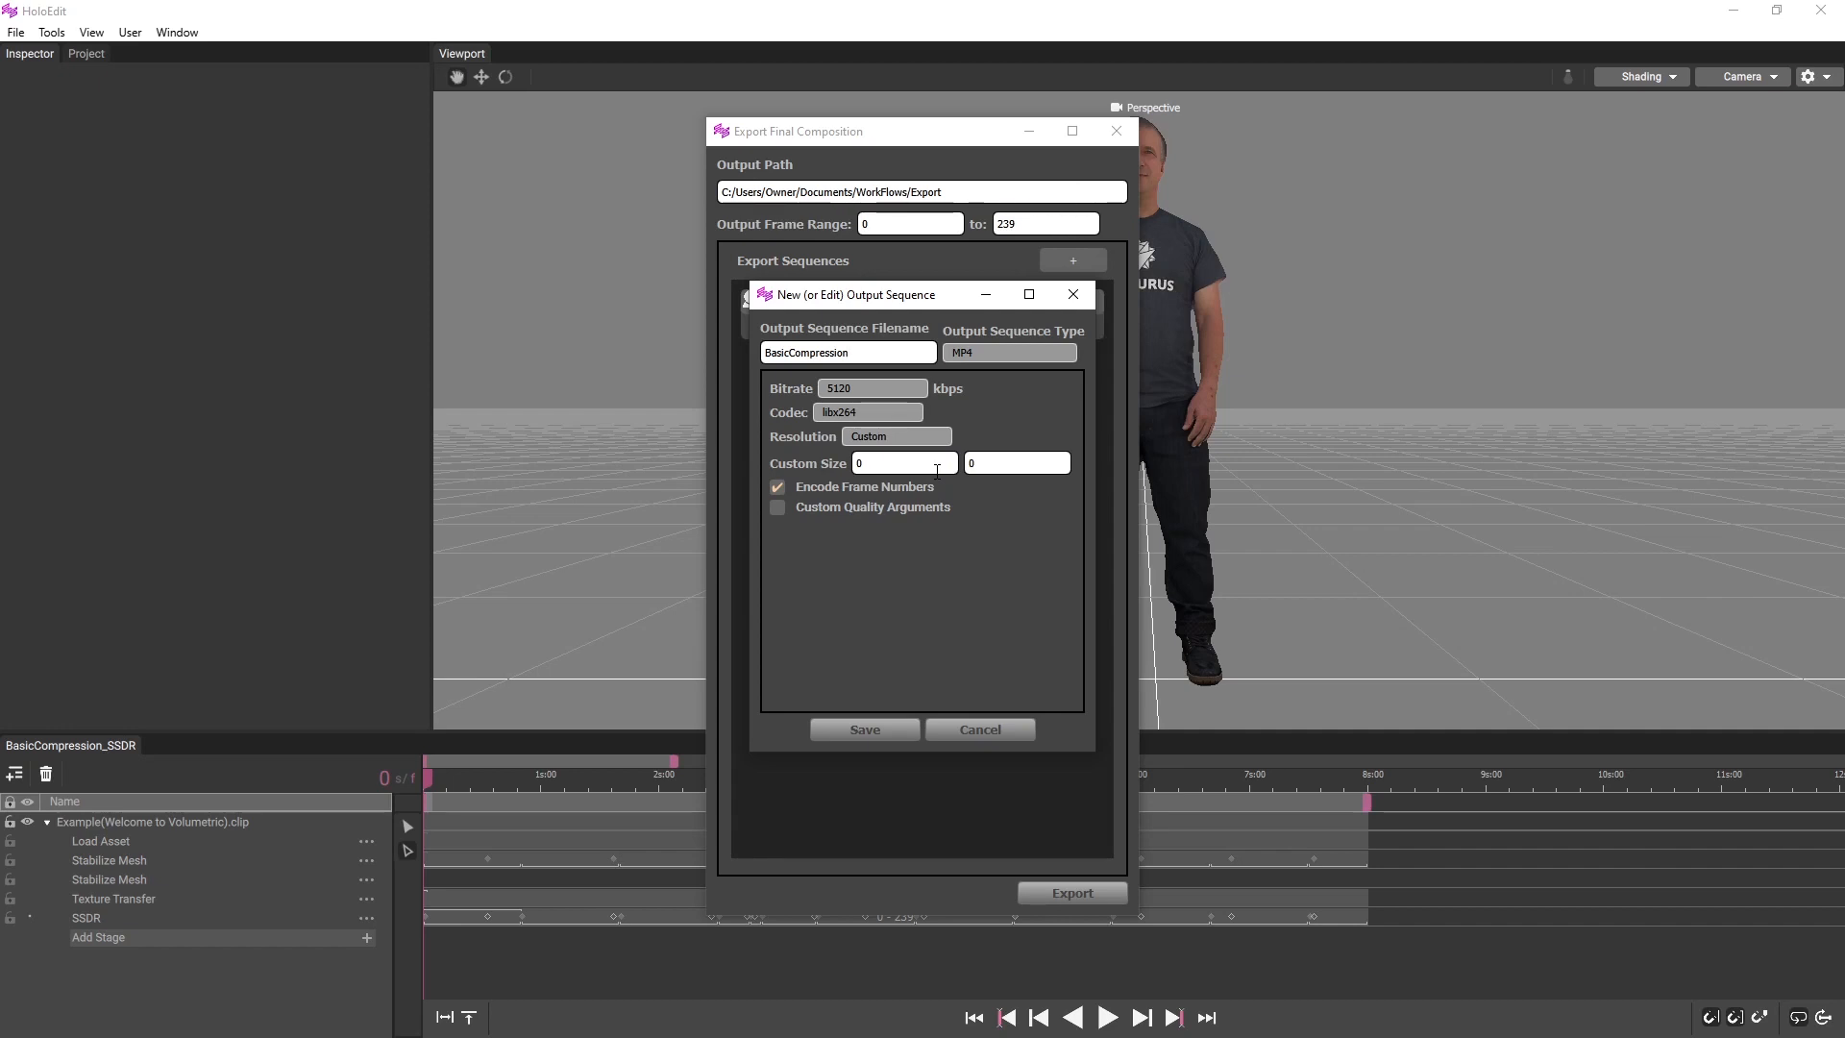
double_click(937, 471)
text(1440)
key(Tab)
key(BackSpace)
text(1440)
click(867, 730)
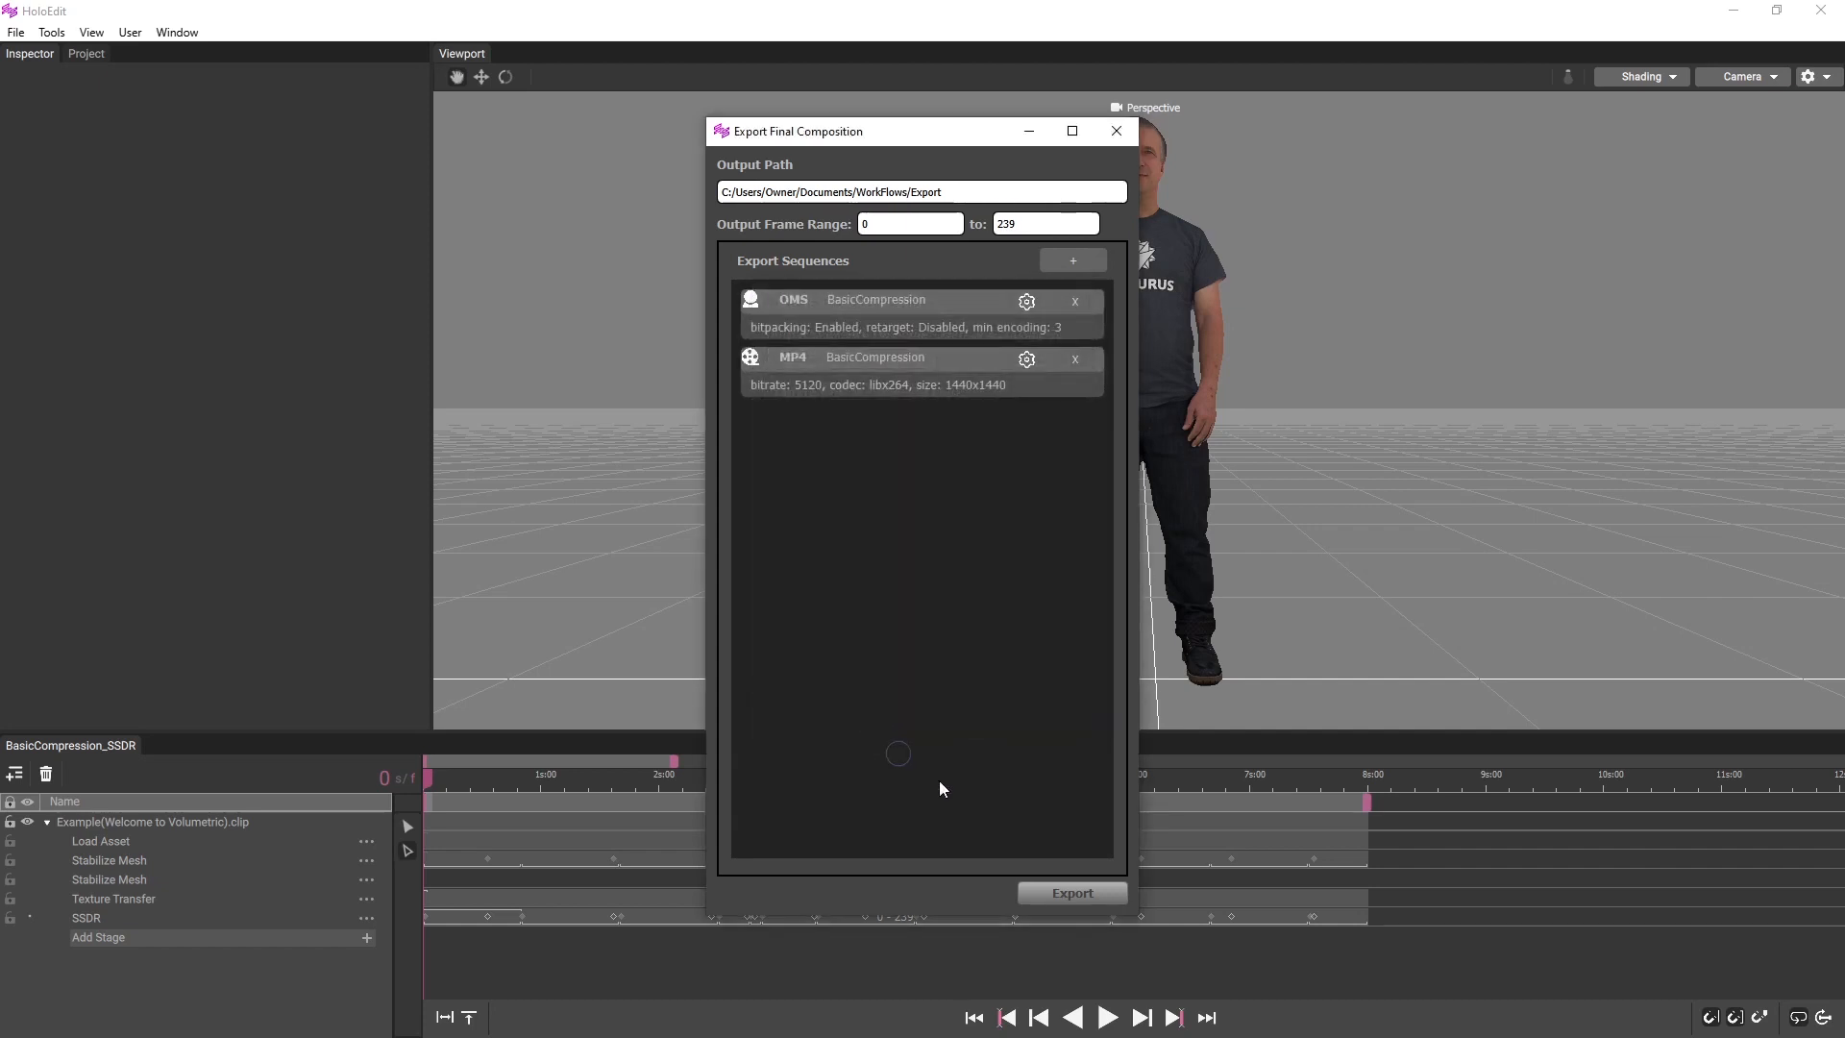
click(1081, 894)
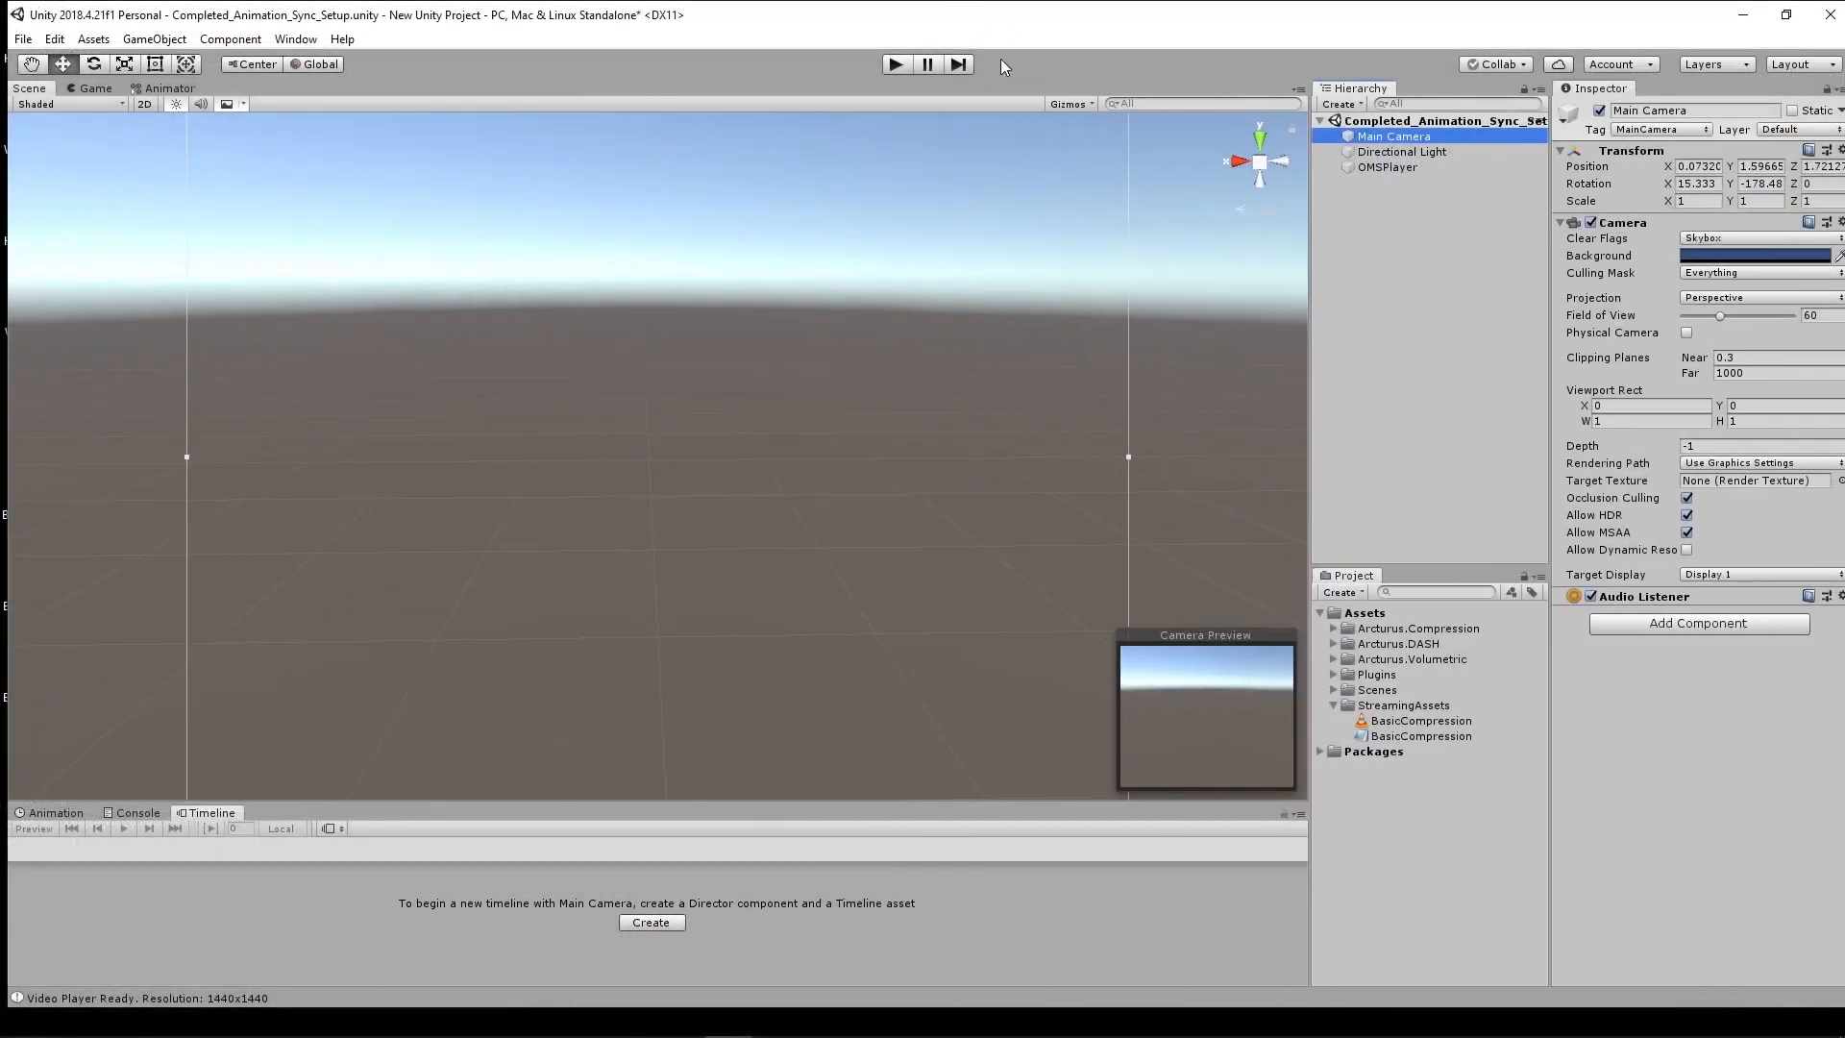
Switch to Unity, play the scene and examine the OMSPlayer object's clip settings.
click(896, 65)
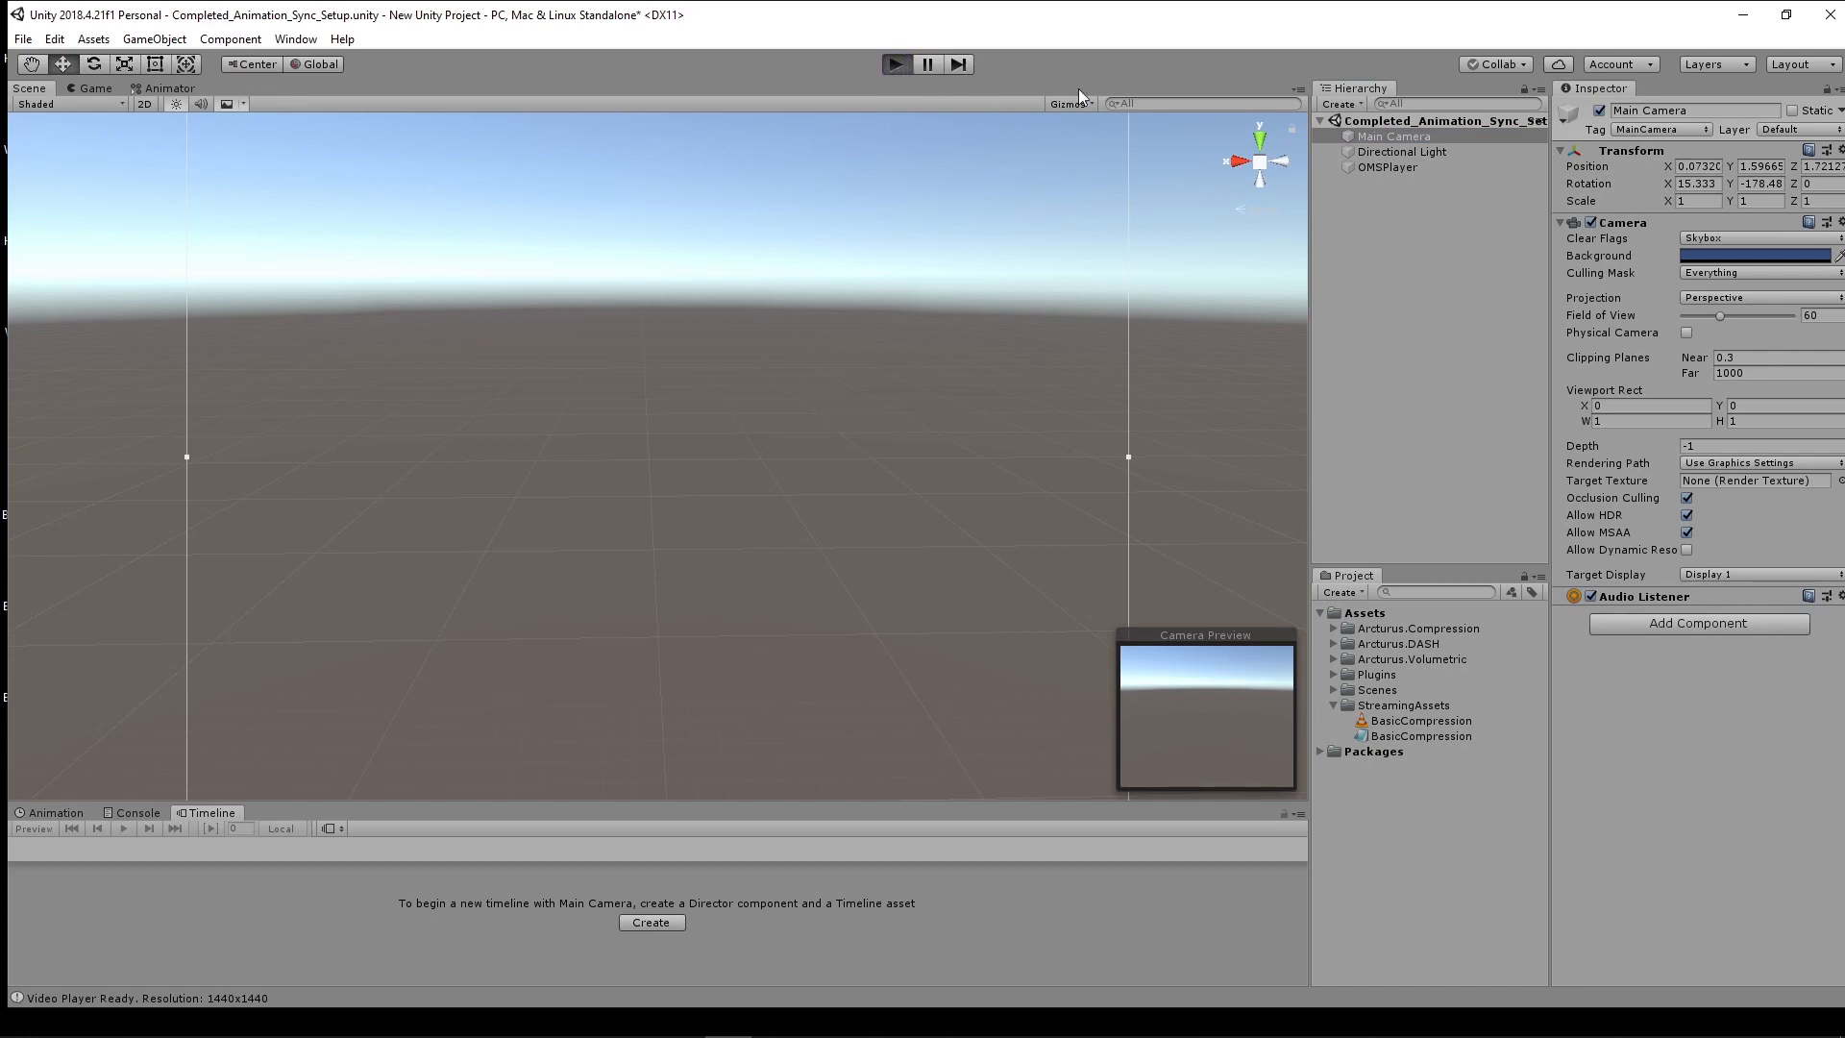
click(1405, 166)
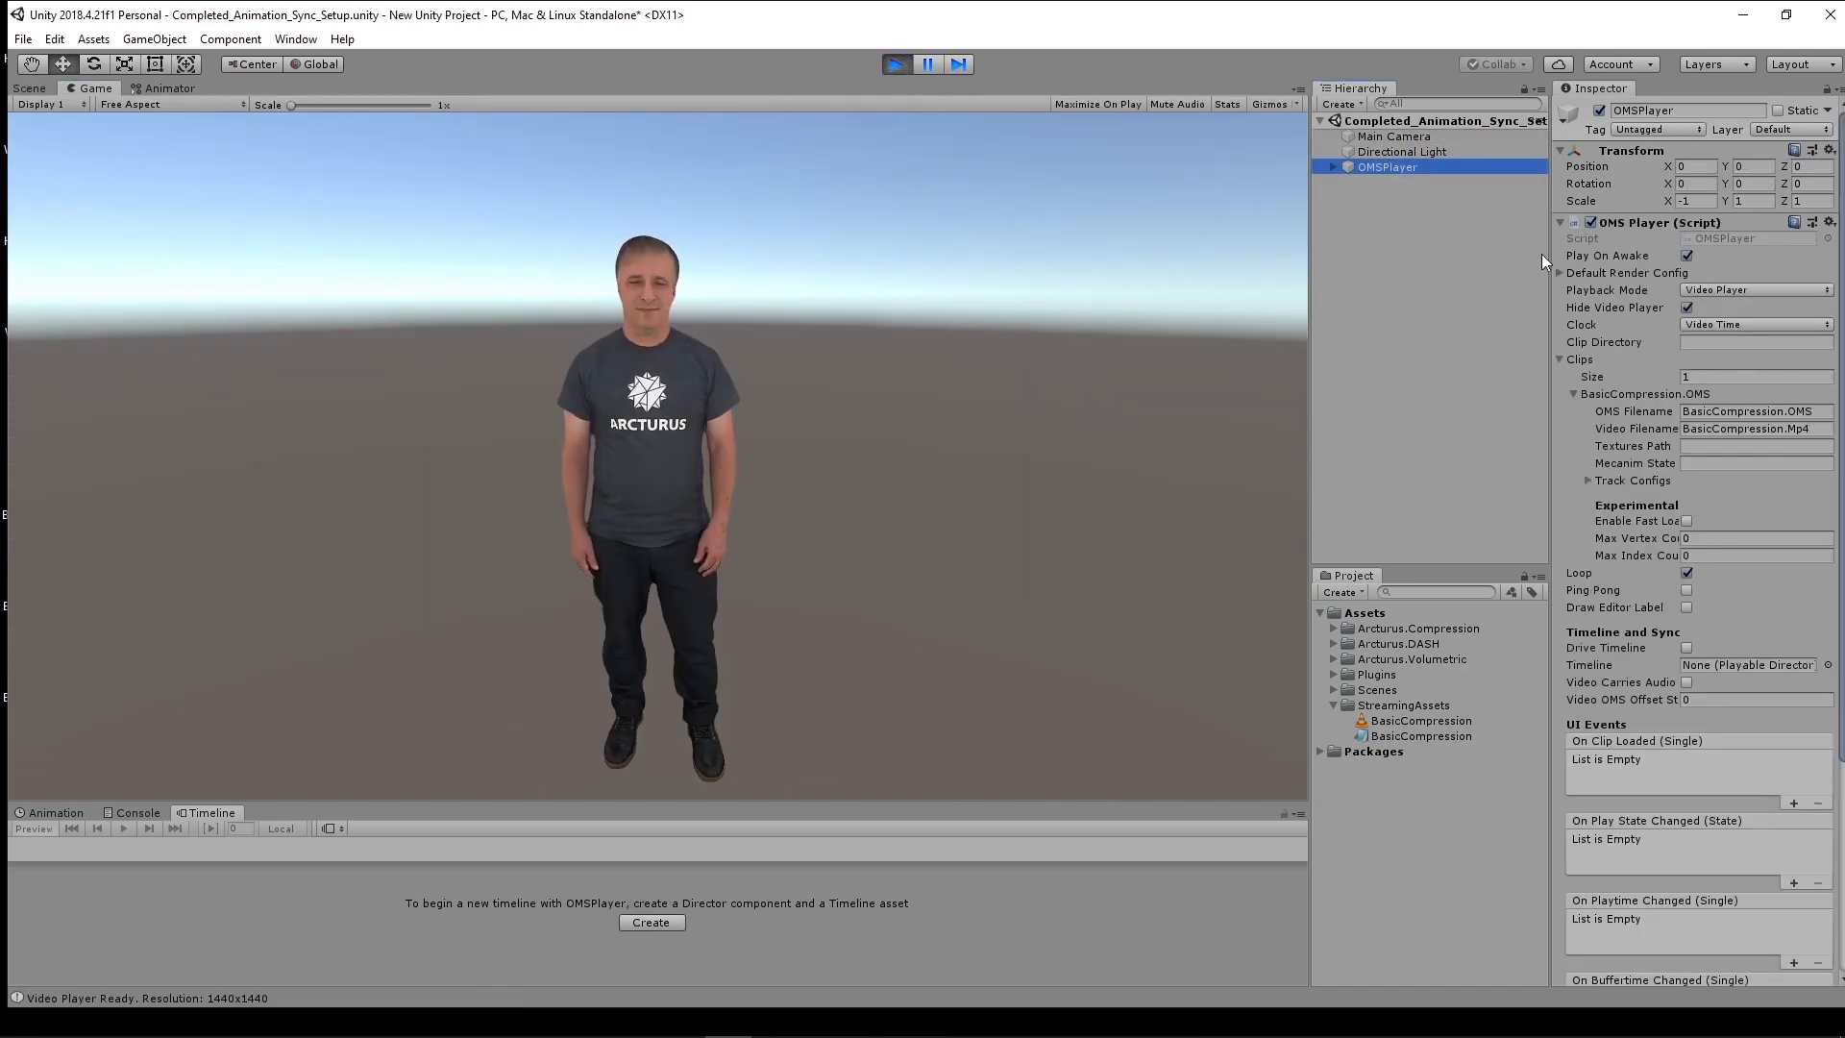